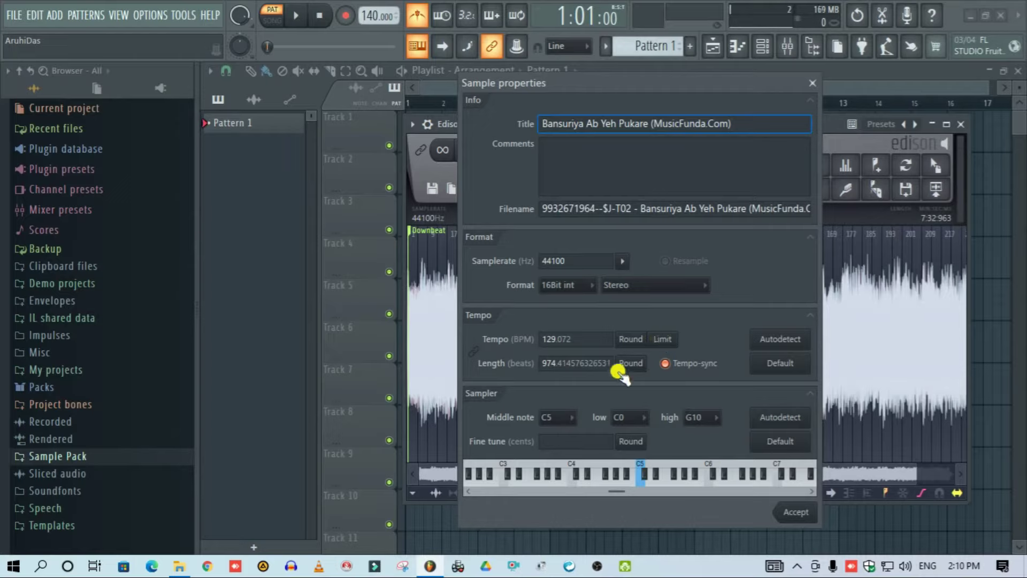
Step: Copy the sample's tempo value from its properties in Edison and accept the properties
{"action": "left_click", "coordinate": [546, 332]}
{"action": "right_click", "coordinate": [539, 336]}
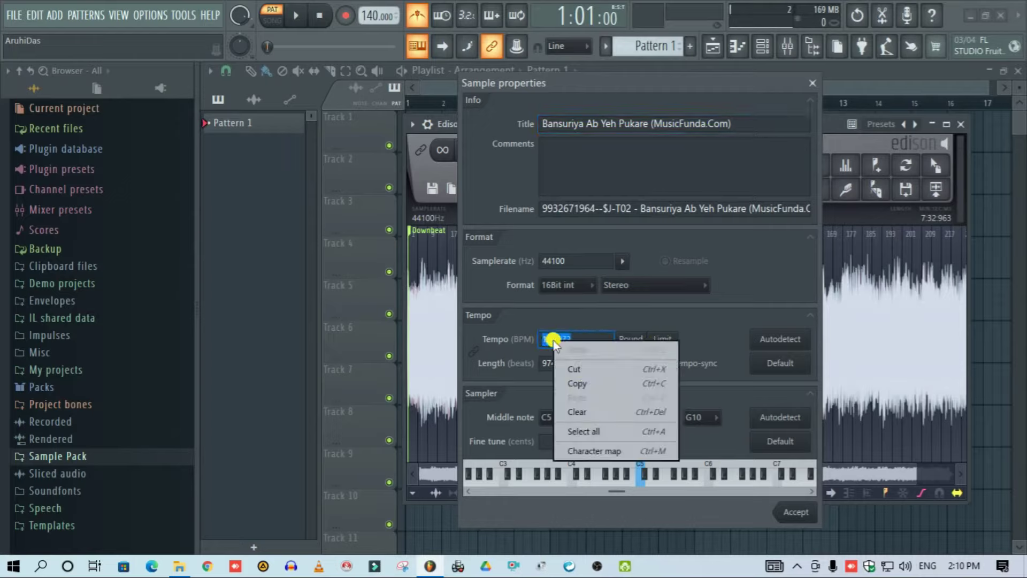
{"action": "left_click", "coordinate": [584, 384]}
{"action": "left_click", "coordinate": [587, 337]}
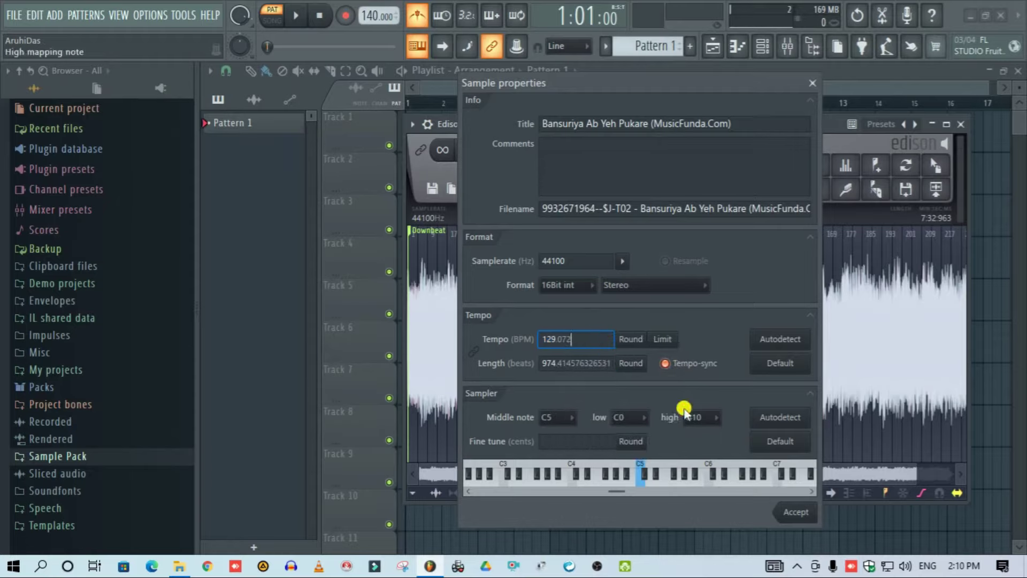
{"action": "left_click", "coordinate": [793, 514]}
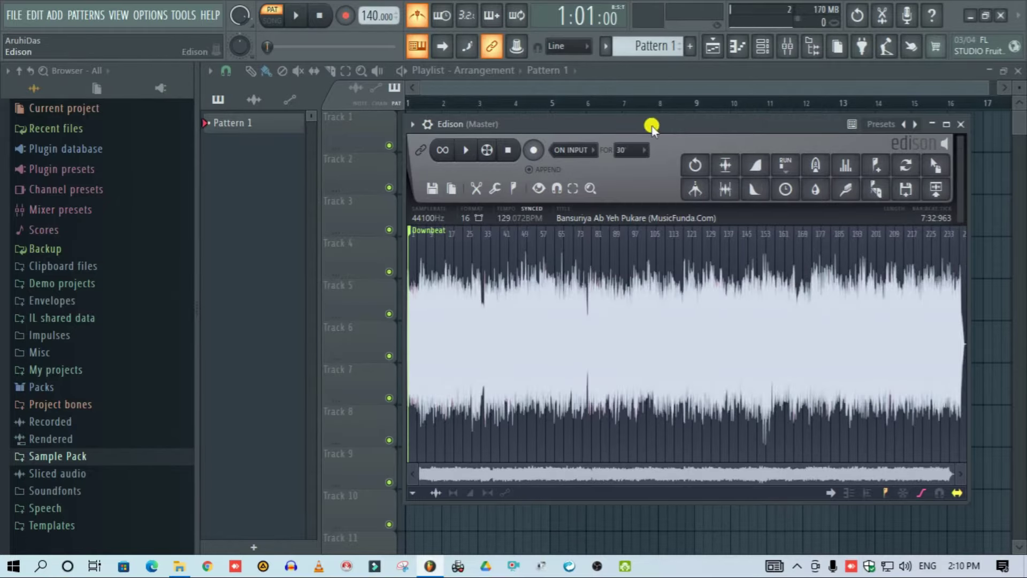
Step: Move Edison clear of the playlist and place its sample on Track 1 at bar 1 as an audio track
{"action": "left_click_drag", "start_coordinate": [652, 125], "coordinate": [495, 220]}
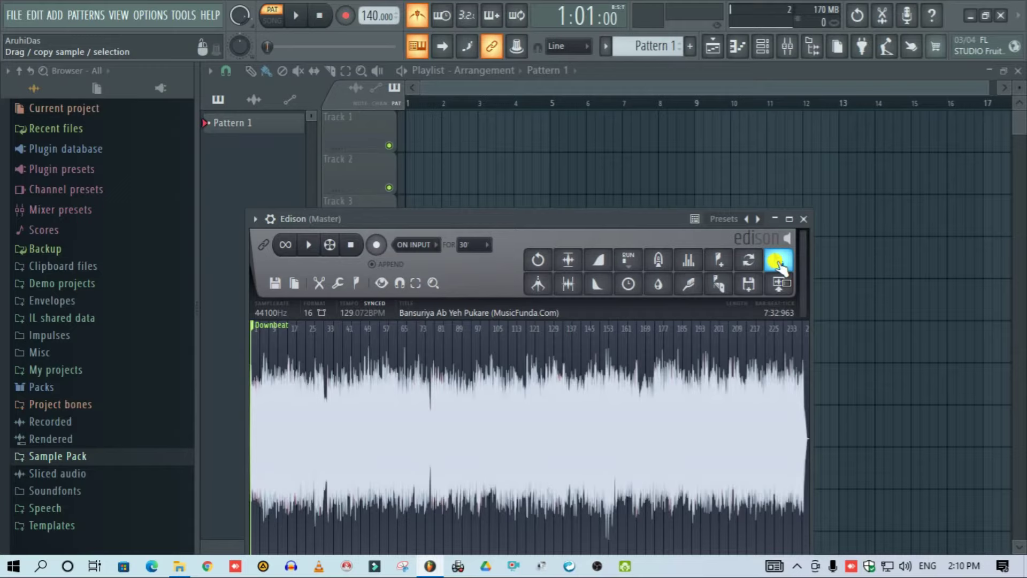
{"action": "left_click_drag", "start_coordinate": [776, 260], "coordinate": [370, 143]}
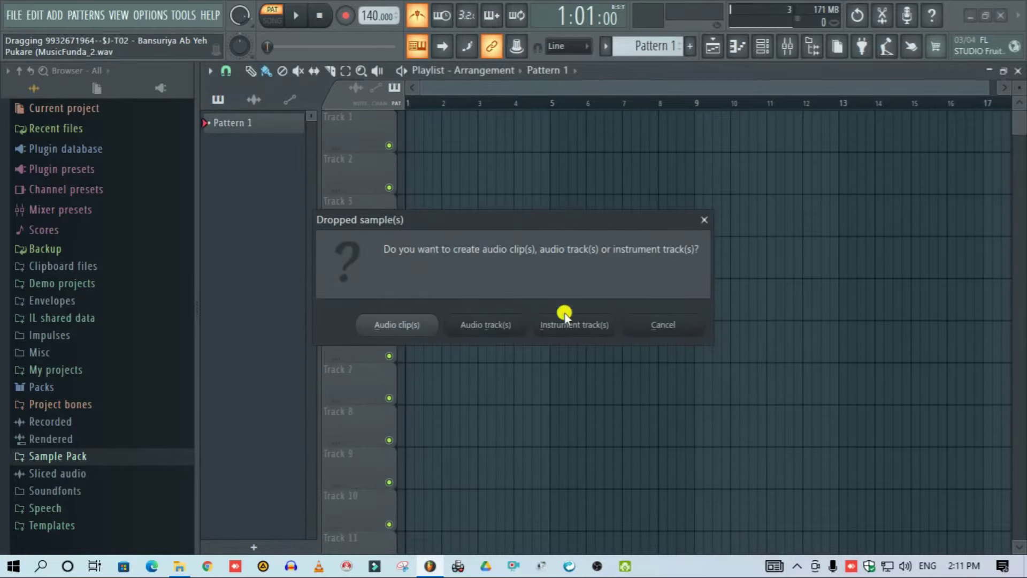
{"action": "left_click", "coordinate": [493, 336]}
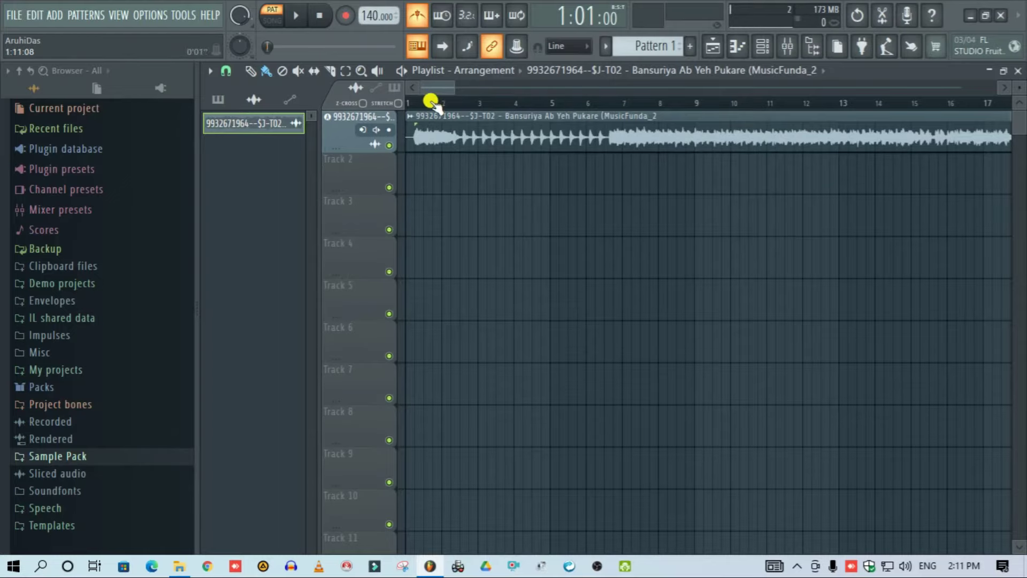
Step: Set the project tempo to the copied value, 129.072 BPM
{"action": "scroll", "coordinate": [413, 106], "scroll_direction": "up", "scroll_amount": 6}
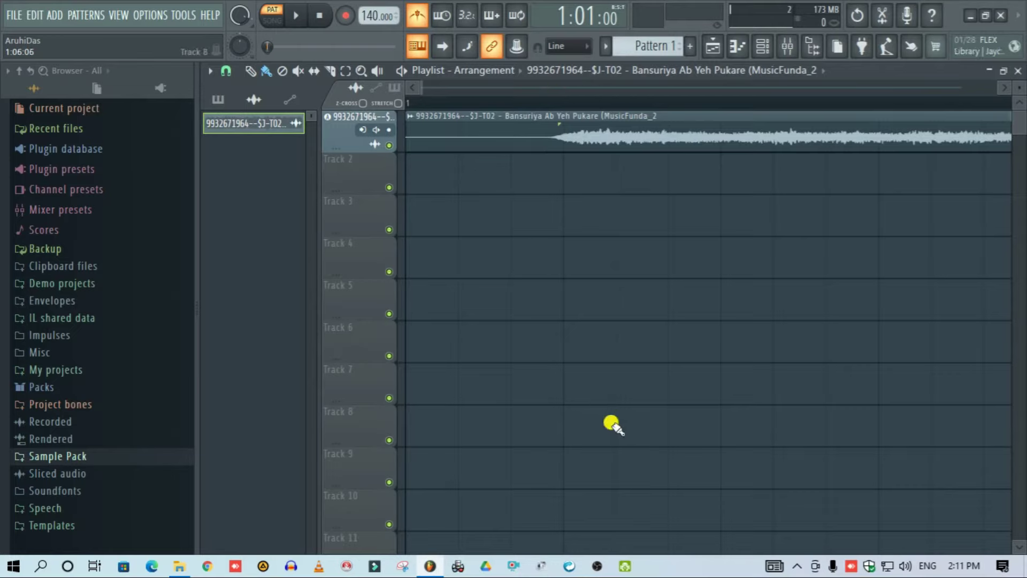
{"action": "right_click", "coordinate": [371, 19]}
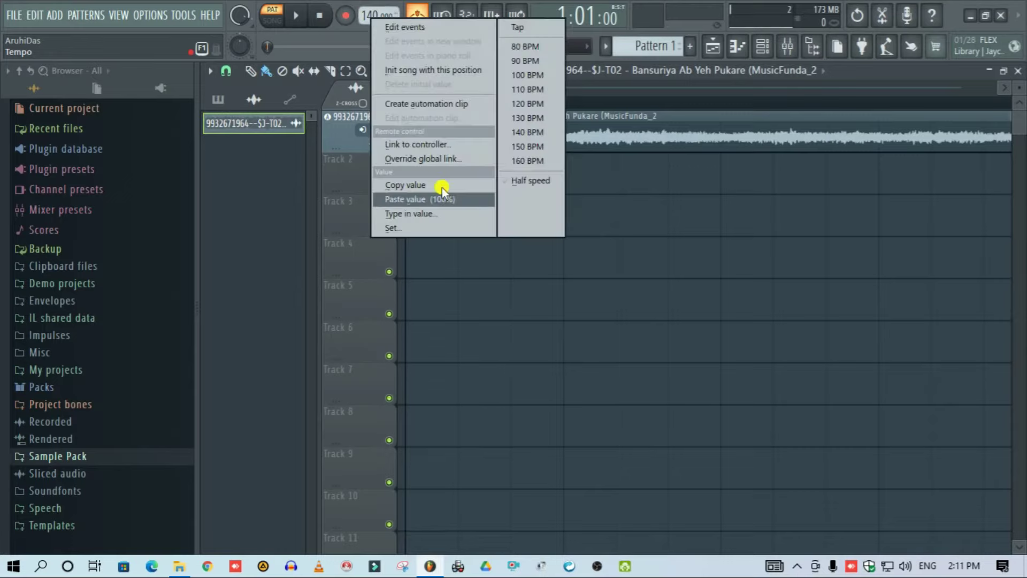
{"action": "left_click", "coordinate": [425, 214]}
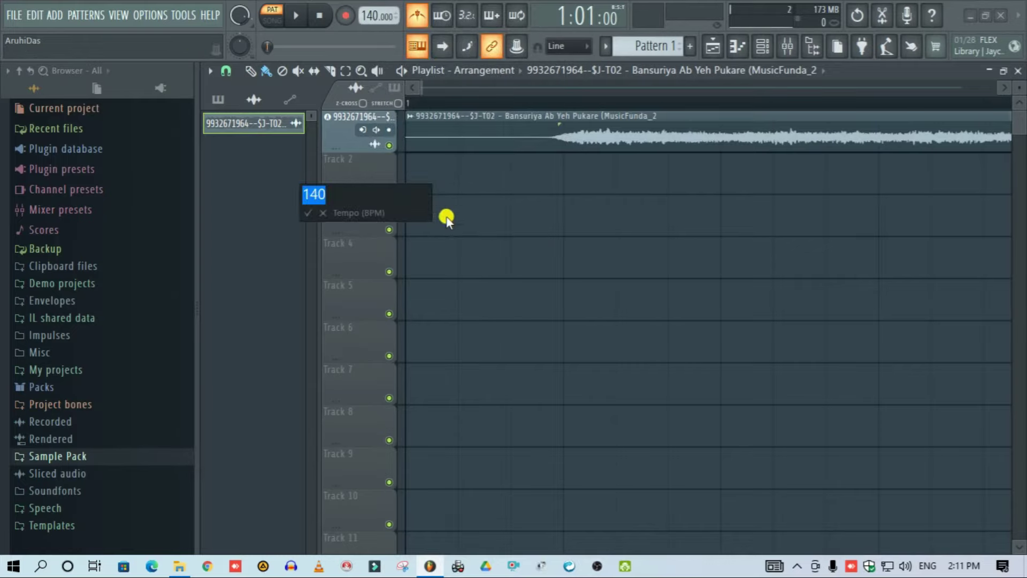
{"action": "right_click", "coordinate": [375, 199]}
{"action": "left_click", "coordinate": [413, 251]}
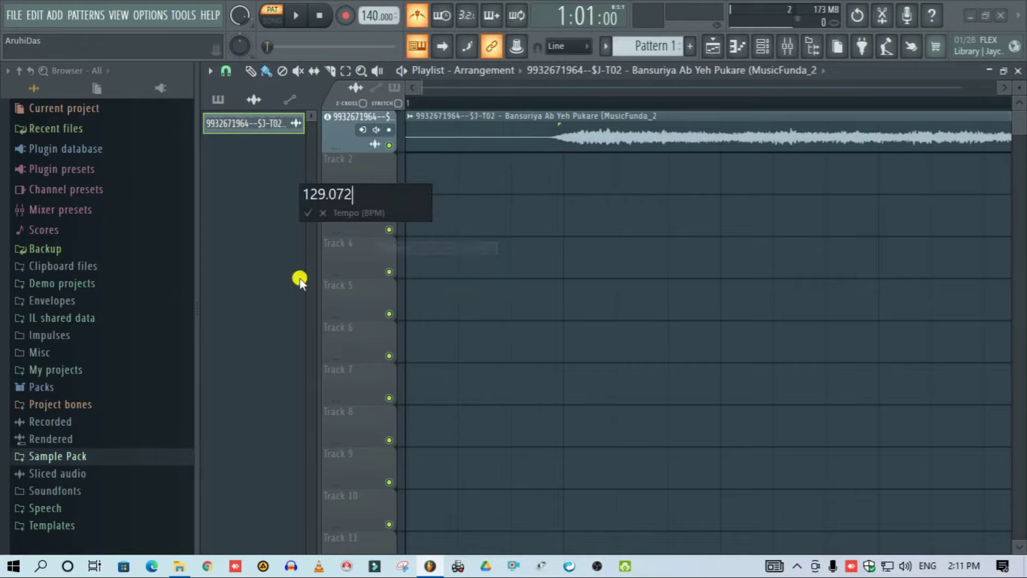
{"action": "key", "text": "Return"}
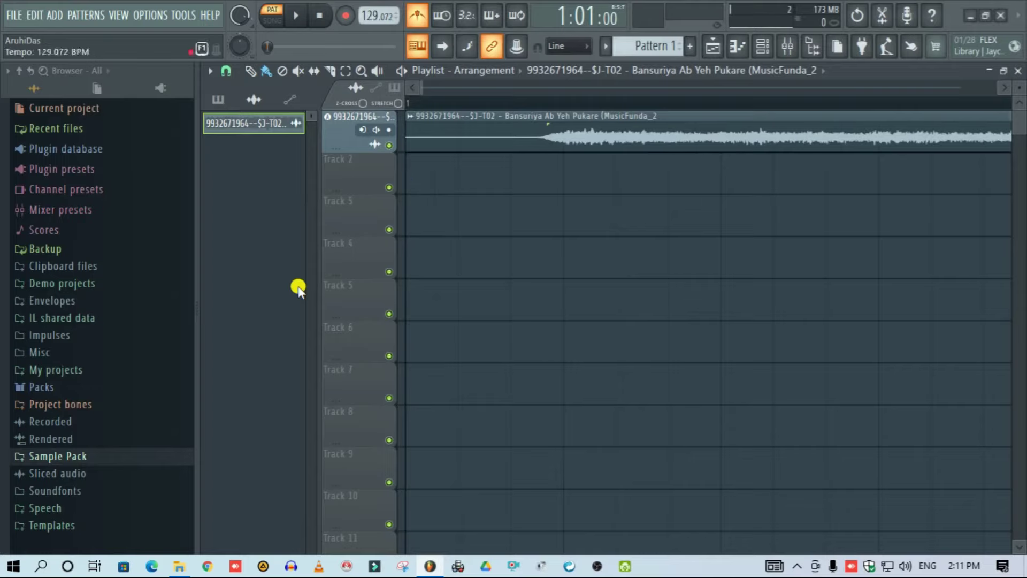
Step: Fit the Track 1 audio clip to tempo using the project's tempo
{"action": "scroll", "coordinate": [618, 105], "scroll_direction": "down", "scroll_amount": 3}
{"action": "scroll", "coordinate": [618, 104], "scroll_direction": "down", "scroll_amount": 3}
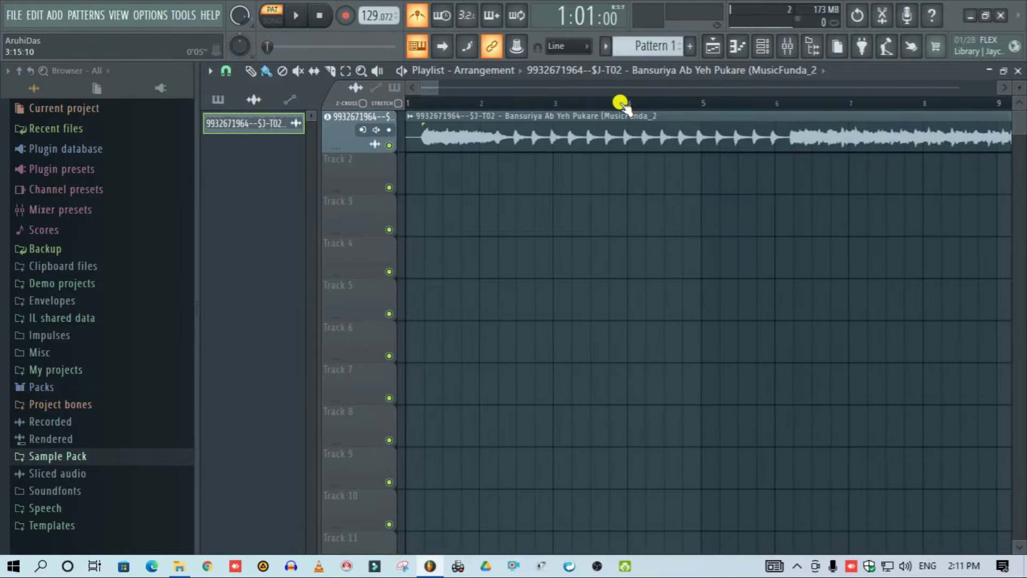
{"action": "left_click", "coordinate": [409, 117]}
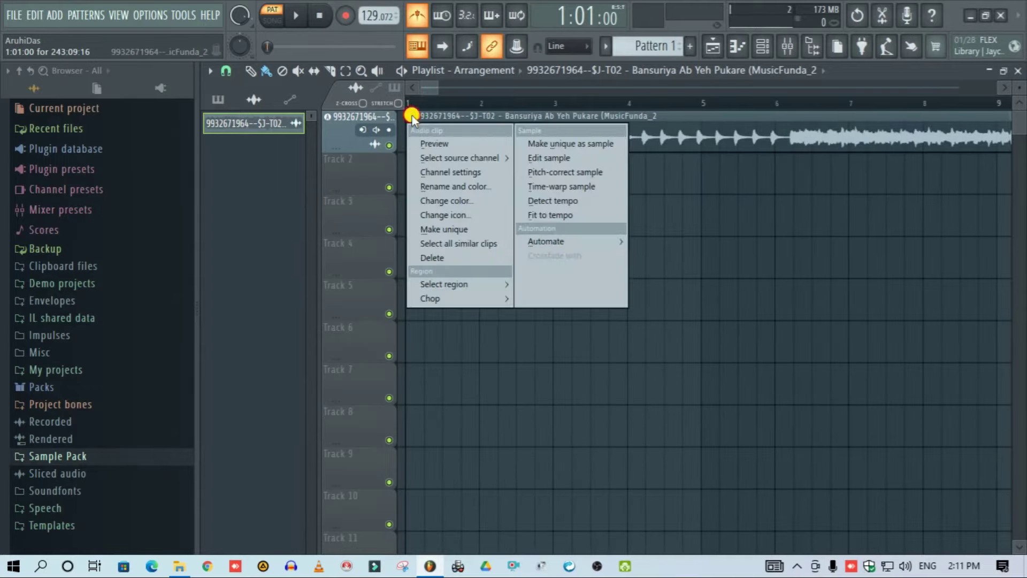
{"action": "left_click", "coordinate": [567, 216]}
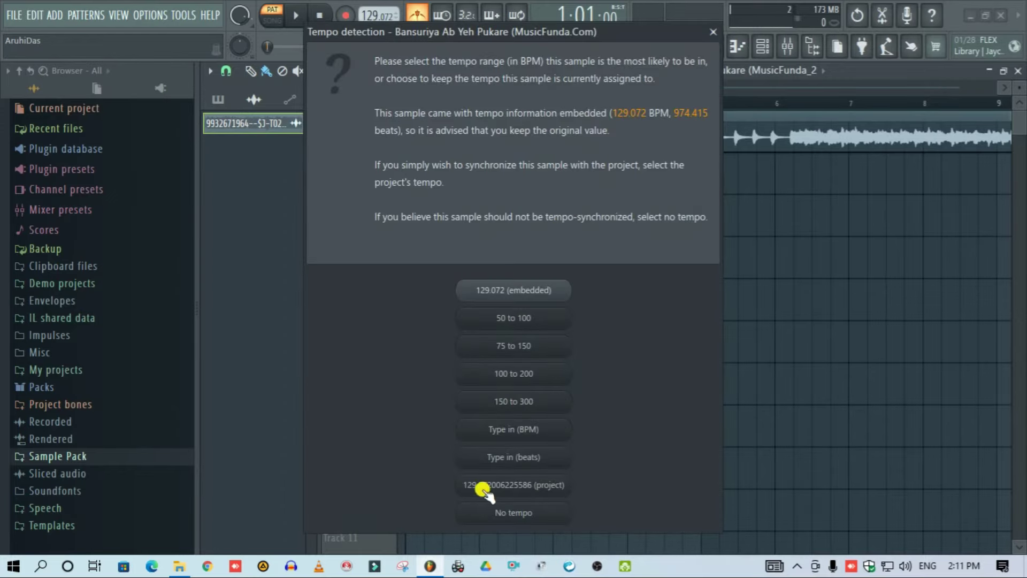
{"action": "left_click", "coordinate": [543, 487]}
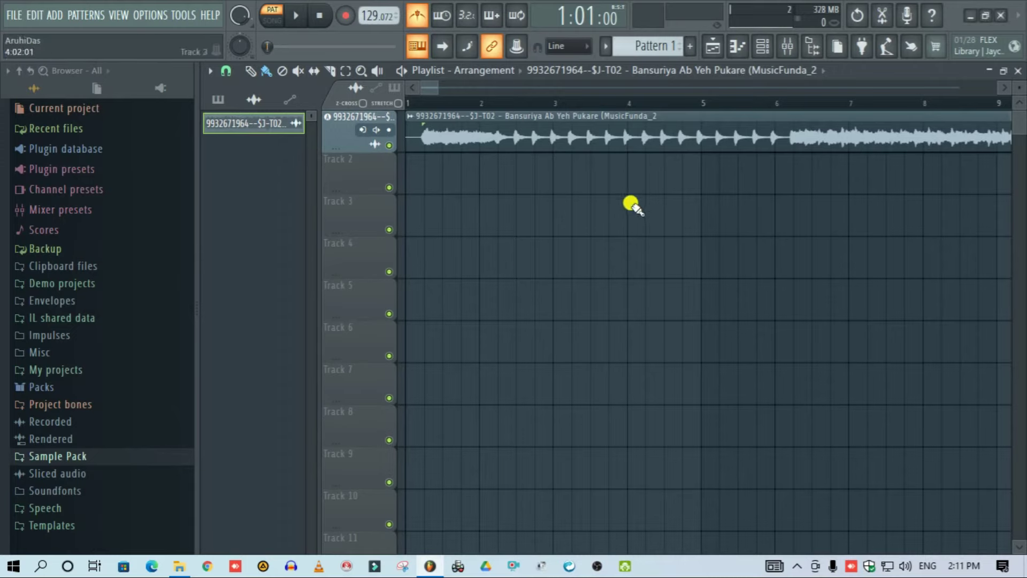
Step: Place the playhead at 2:02:08 and inspect the audio clip's channel settings
{"action": "scroll", "coordinate": [488, 103], "scroll_direction": "up", "scroll_amount": 3}
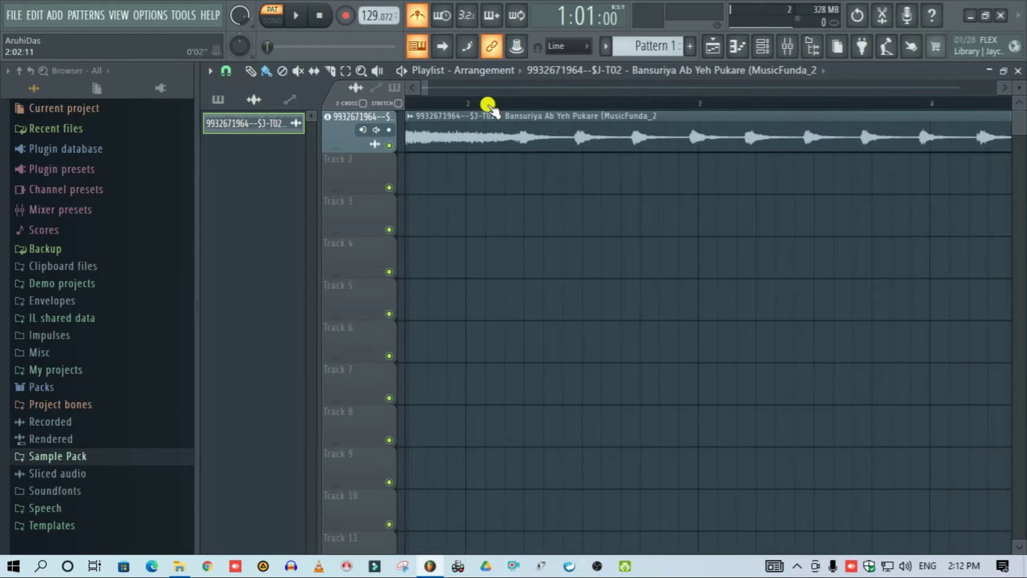
{"action": "scroll", "coordinate": [613, 103], "scroll_direction": "down", "scroll_amount": 3}
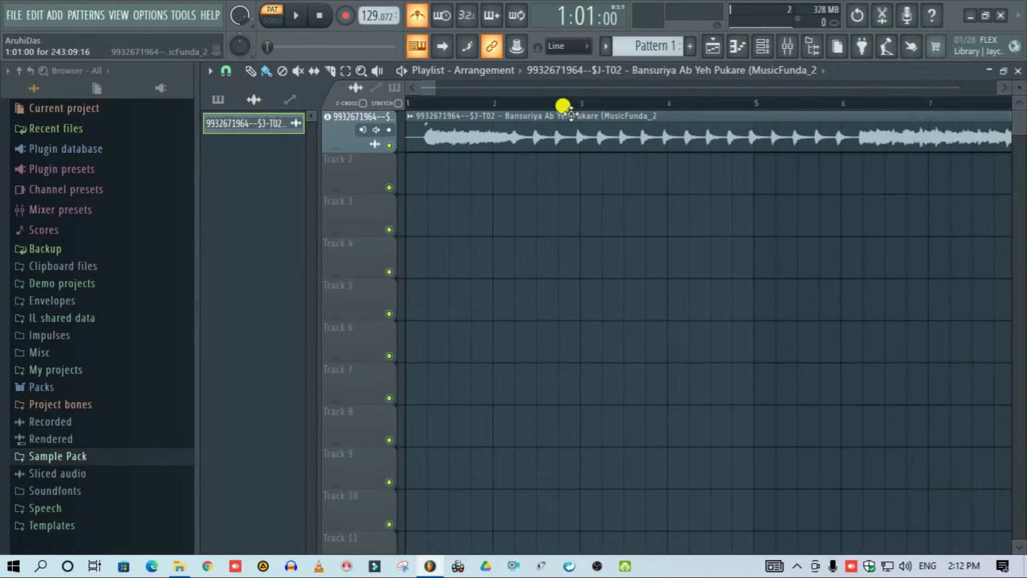
{"action": "left_click", "coordinate": [501, 102]}
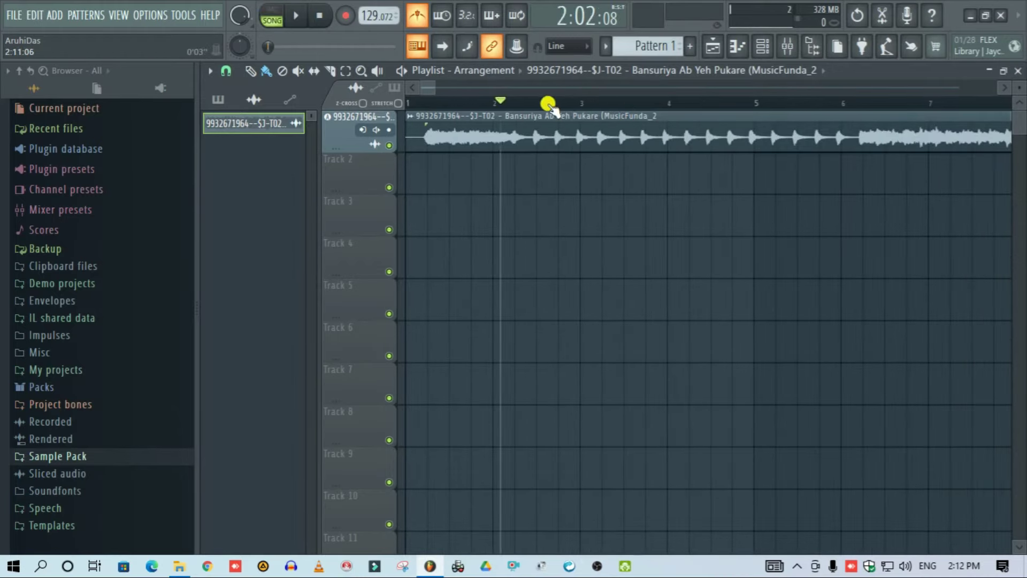
{"action": "double_click", "coordinate": [603, 137]}
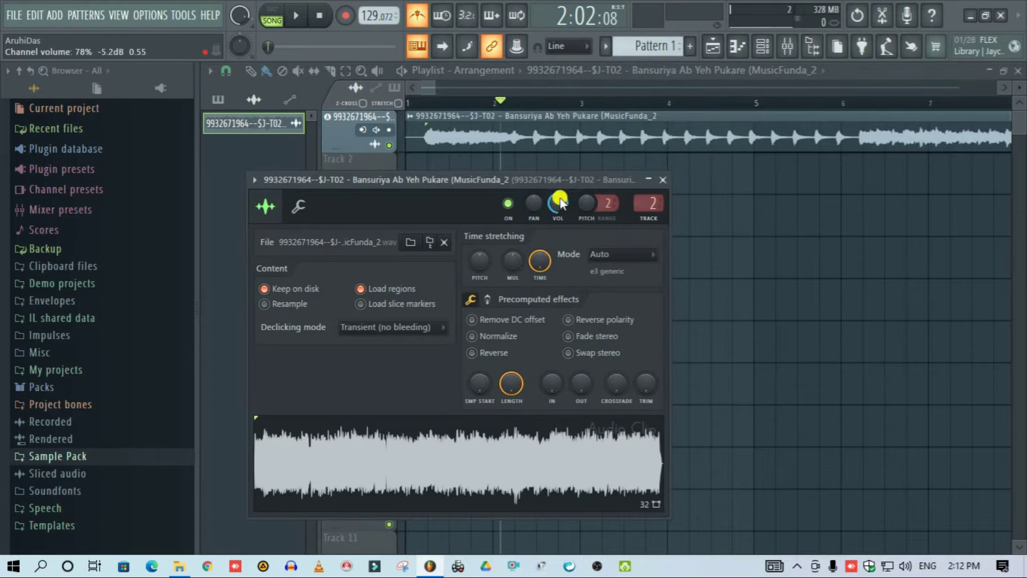
{"action": "left_click", "coordinate": [663, 180]}
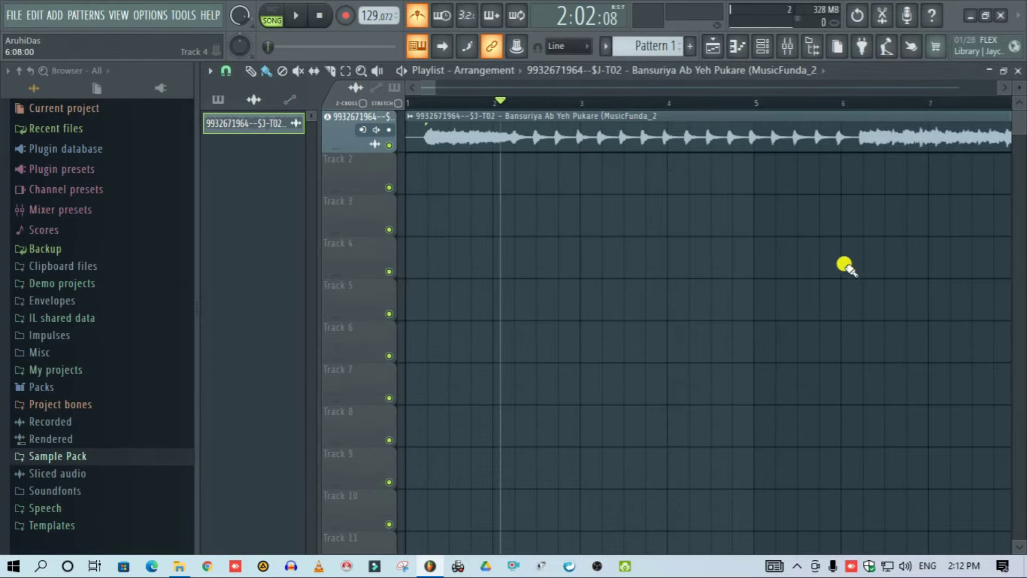
Step: Enlarge the track and briefly play the clip from 2:03:16 to locate the first beat hit
{"action": "scroll", "coordinate": [696, 354], "scroll_direction": "up", "scroll_amount": 4}
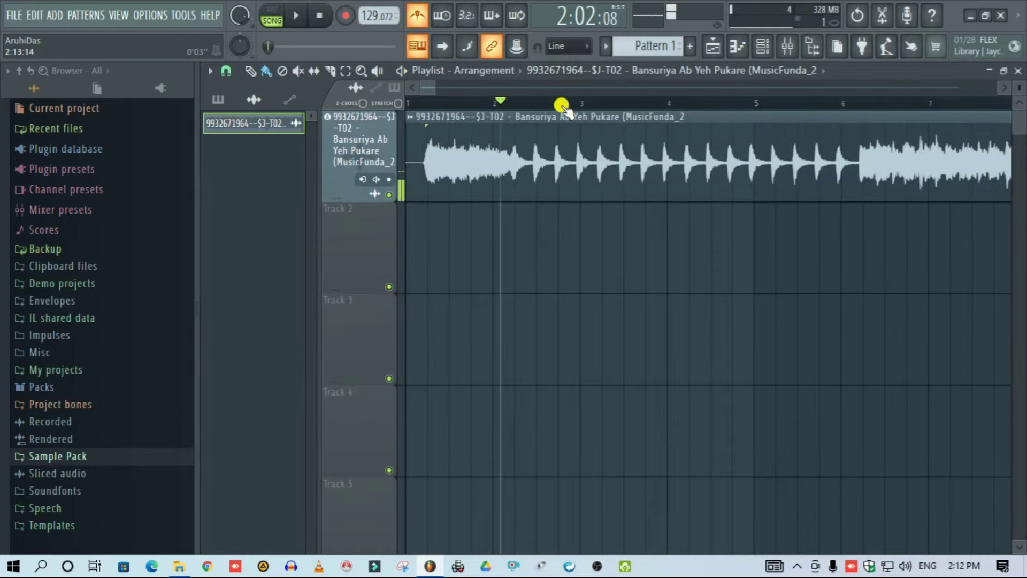
{"action": "scroll", "coordinate": [514, 107], "scroll_direction": "up", "scroll_amount": 2}
{"action": "scroll", "coordinate": [514, 107], "scroll_direction": "up", "scroll_amount": 2}
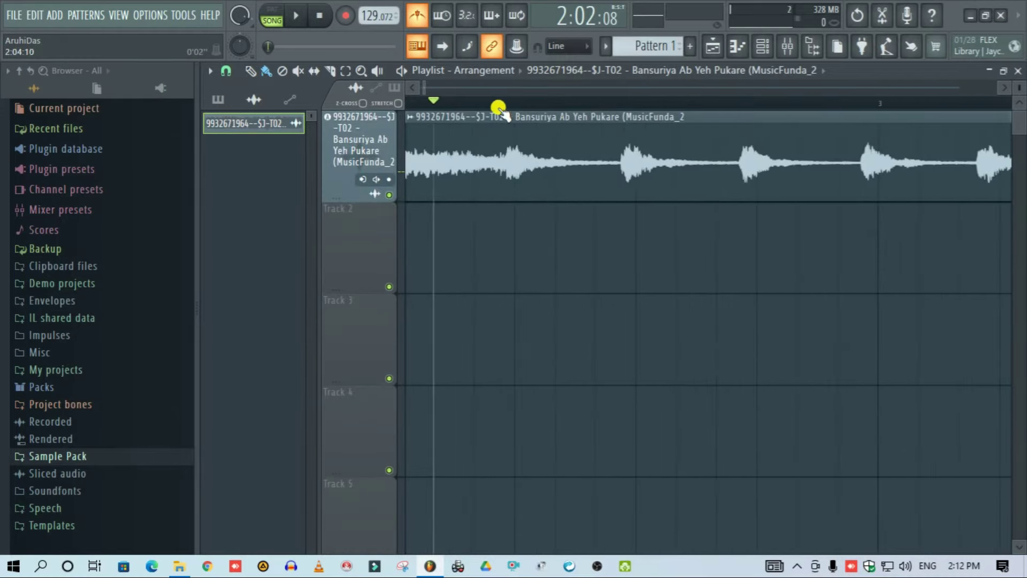
{"action": "left_click", "coordinate": [481, 106]}
{"action": "scroll", "coordinate": [557, 107], "scroll_direction": "down", "scroll_amount": 3}
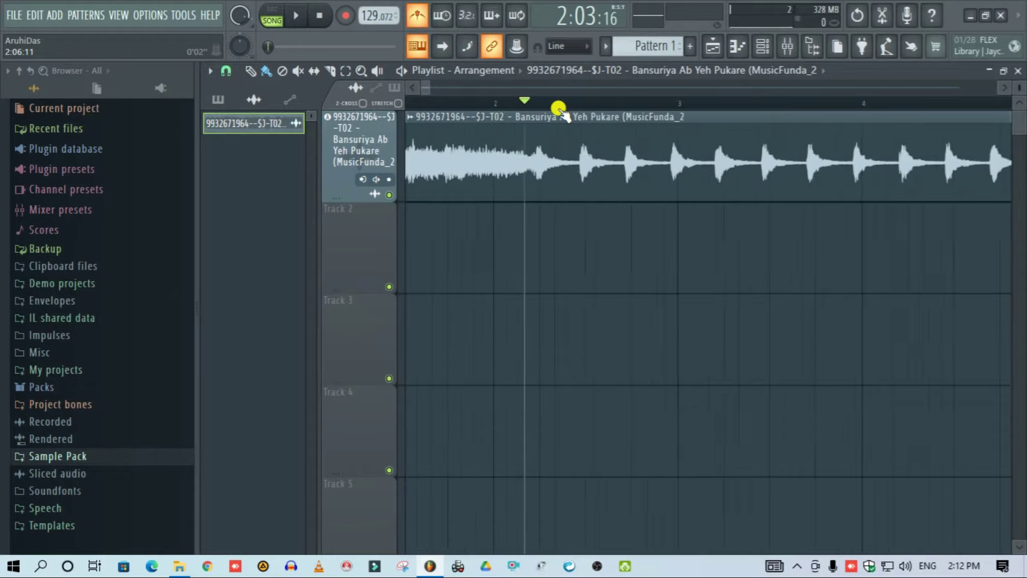
{"action": "key", "text": "space"}
{"action": "key", "text": "space"}
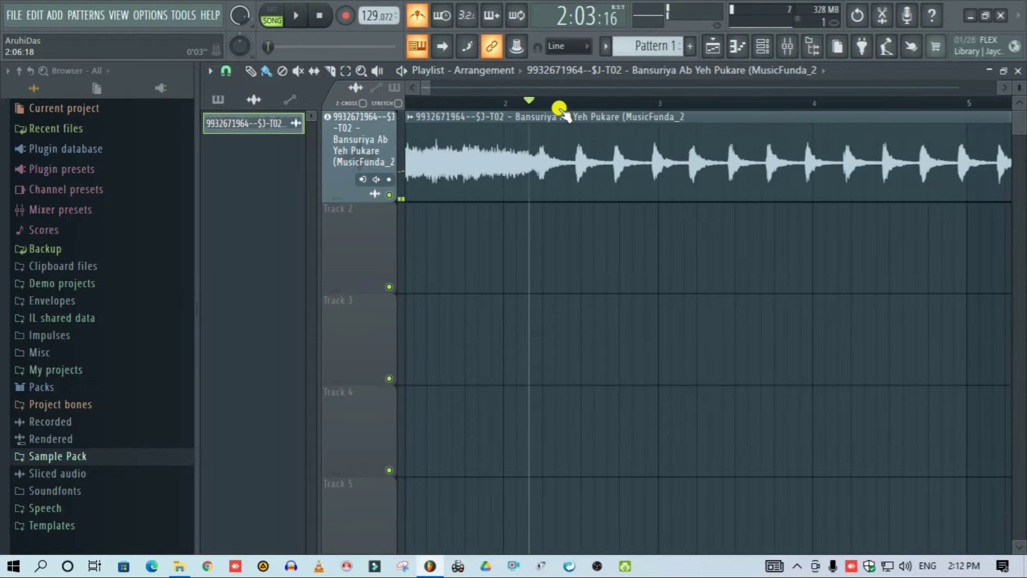
{"action": "scroll", "coordinate": [556, 107], "scroll_direction": "up", "scroll_amount": 2}
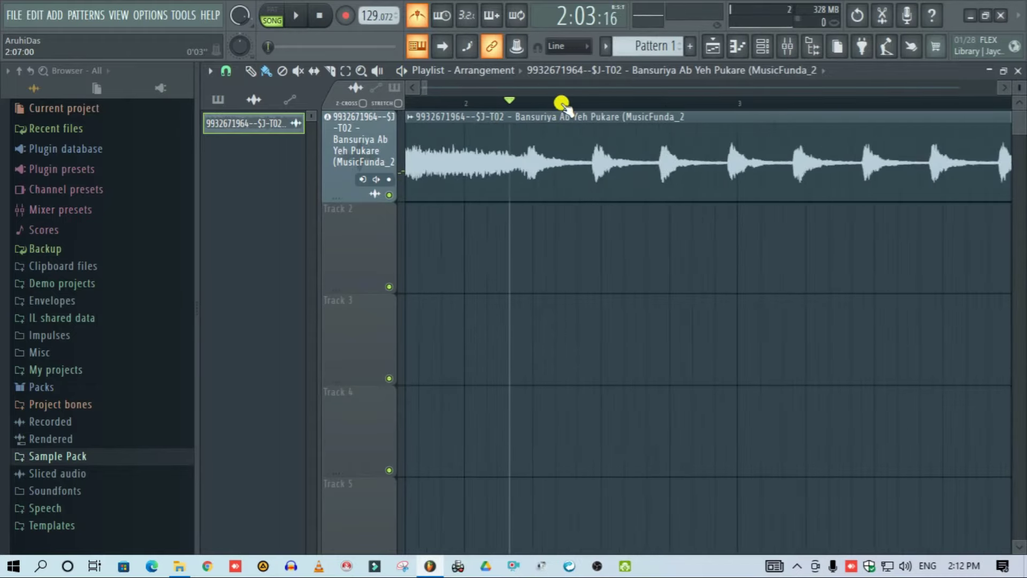
Step: Shift the audio clip later on Track 1 so its first beat hit lines up with bar 3
{"action": "mouse_move", "coordinate": [557, 155]}
{"action": "left_mouse_down"}
{"action": "mouse_move", "coordinate": [798, 168]}
{"action": "mouse_move", "coordinate": [770, 190]}
{"action": "left_mouse_up"}
{"action": "scroll", "coordinate": [749, 104], "scroll_direction": "up", "scroll_amount": 3}
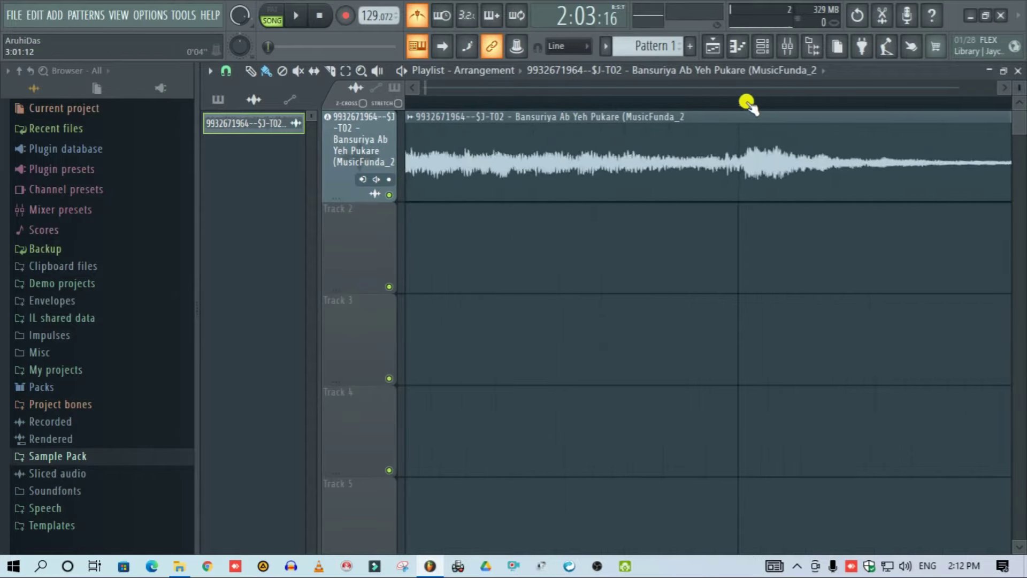
{"action": "scroll", "coordinate": [747, 102], "scroll_direction": "up", "scroll_amount": 1}
{"action": "left_click_drag", "start_coordinate": [796, 152], "coordinate": [775, 180]}
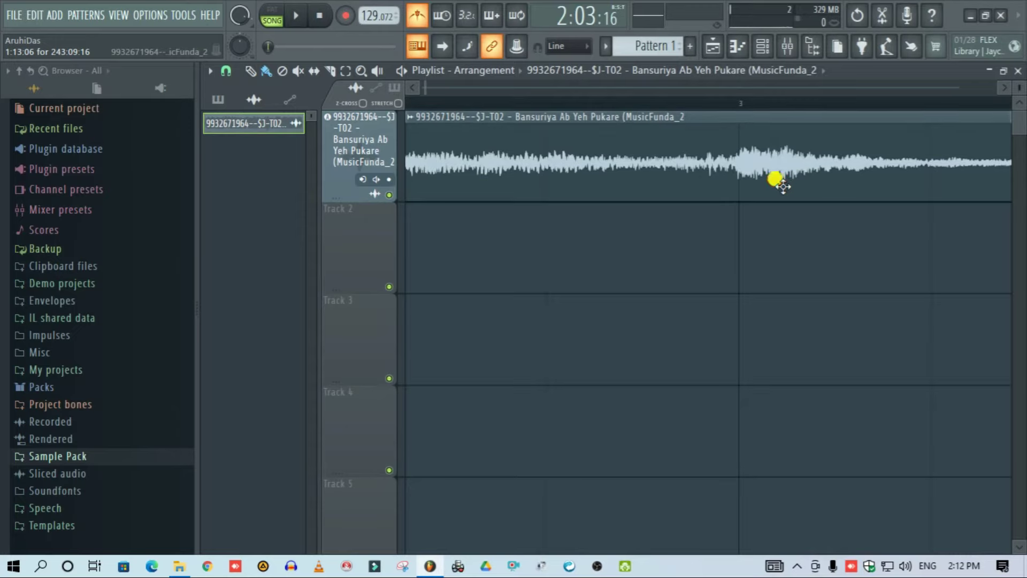
Step: Nudge the clip later to start at 1:13:11, bringing the beat hit near bar 4 closer to the bar line
{"action": "scroll", "coordinate": [546, 99], "scroll_direction": "down", "scroll_amount": 3}
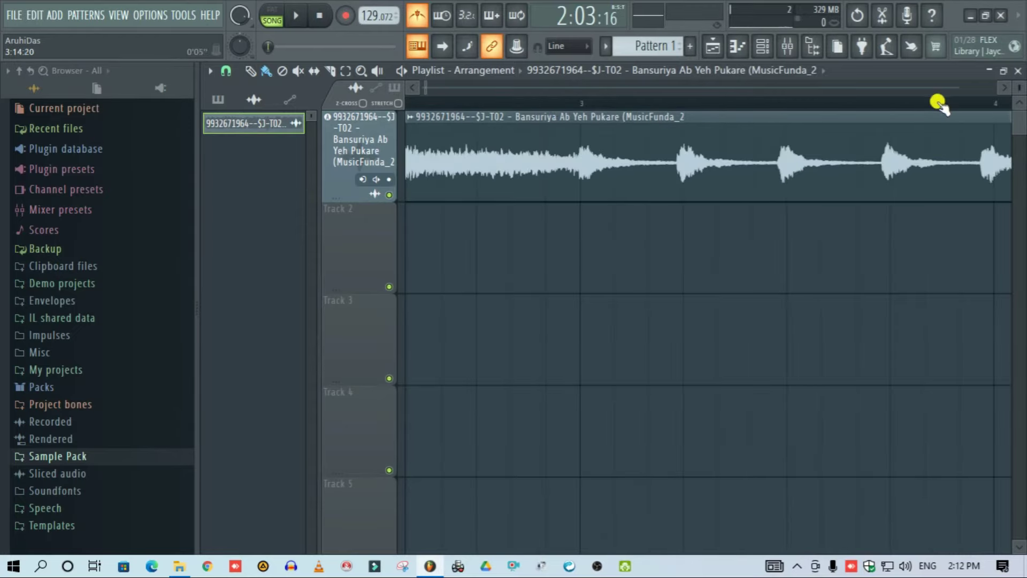
{"action": "scroll", "coordinate": [931, 106], "scroll_direction": "up", "scroll_amount": 4}
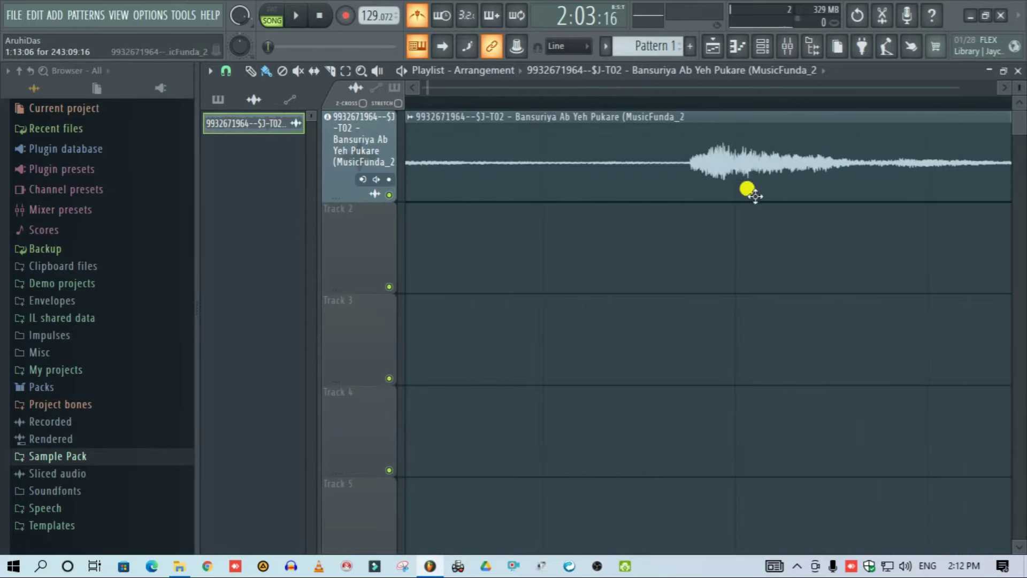
{"action": "left_click_drag", "start_coordinate": [740, 174], "coordinate": [769, 208]}
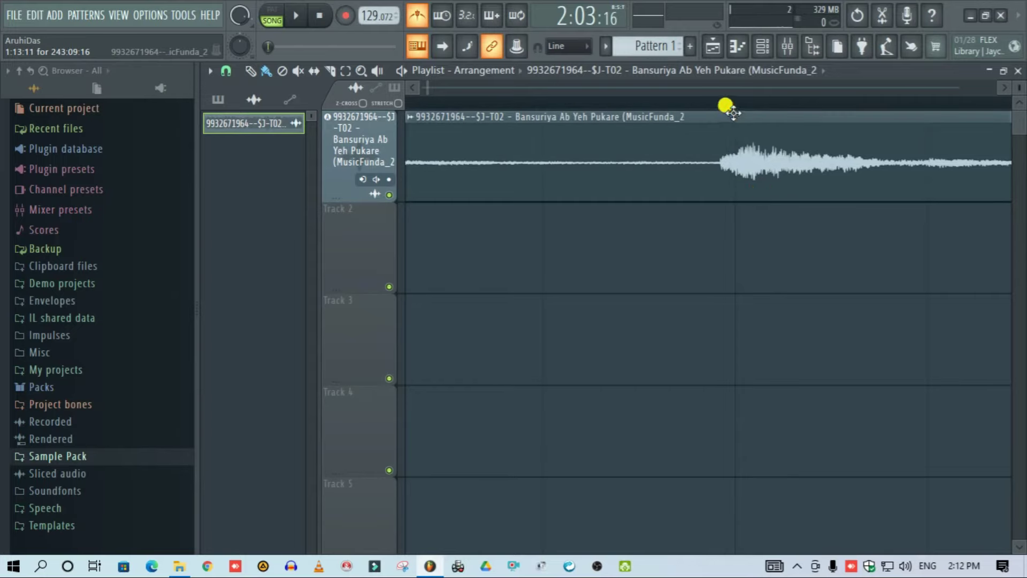
Step: Play the audio clip from just before bar 3 and check its beat hits against the grid up to bar 7
{"action": "scroll", "coordinate": [736, 110], "scroll_direction": "down", "scroll_amount": 3}
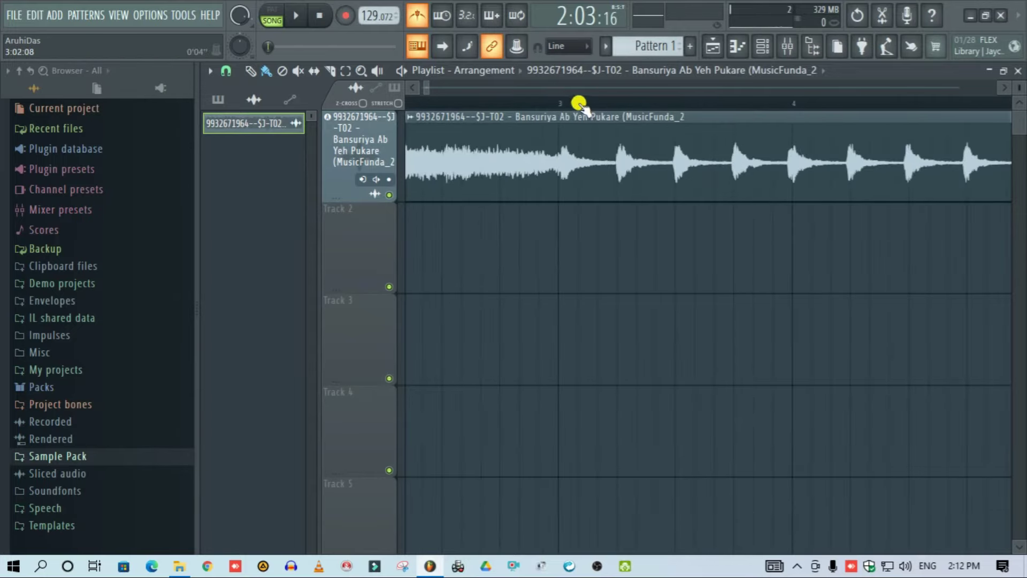
{"action": "left_click", "coordinate": [540, 102]}
{"action": "key", "text": "space"}
{"action": "scroll", "coordinate": [669, 103], "scroll_direction": "down", "scroll_amount": 2}
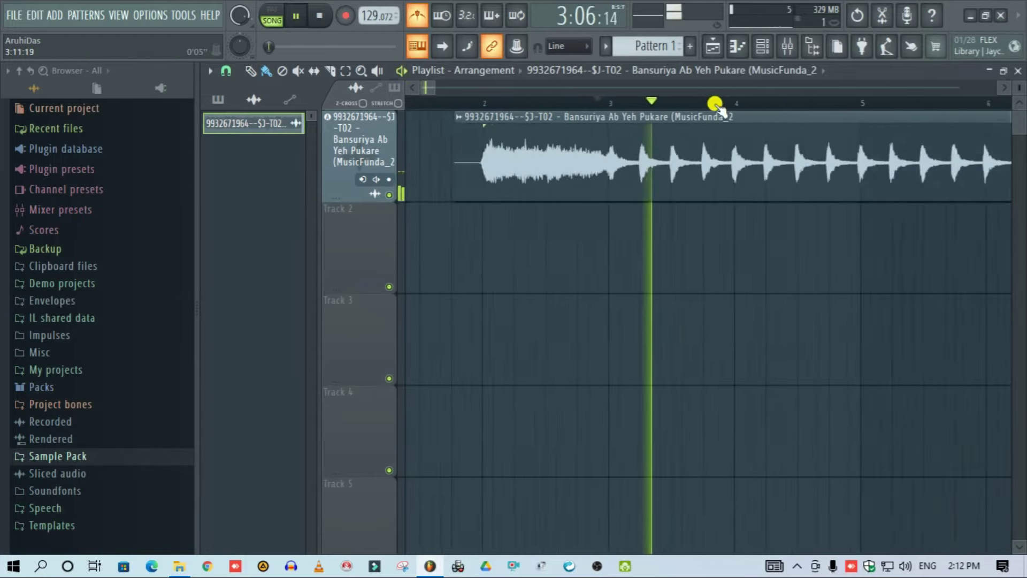
{"action": "scroll", "coordinate": [959, 106], "scroll_direction": "up", "scroll_amount": 3}
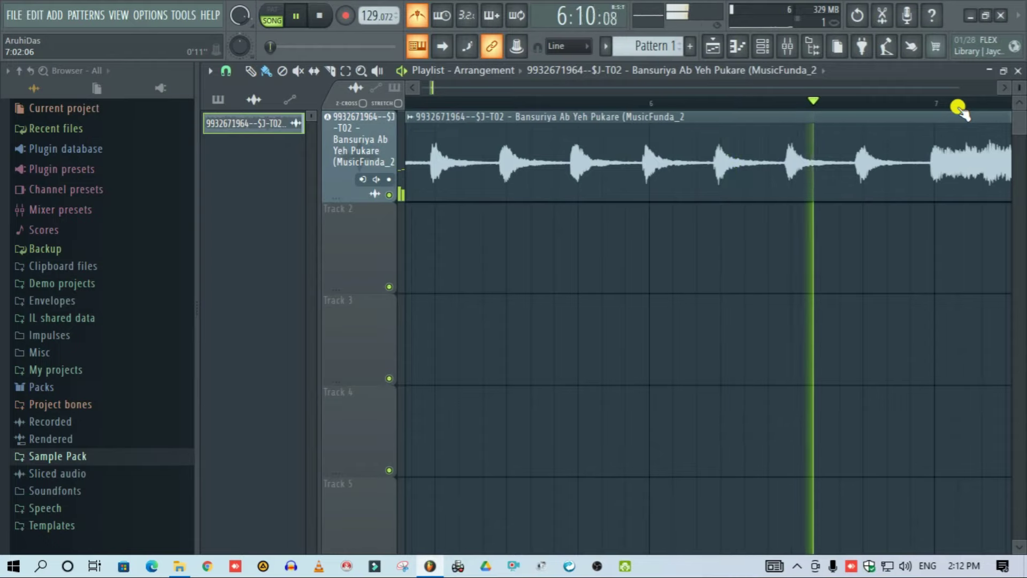
{"action": "scroll", "coordinate": [910, 104], "scroll_direction": "down", "scroll_amount": 3}
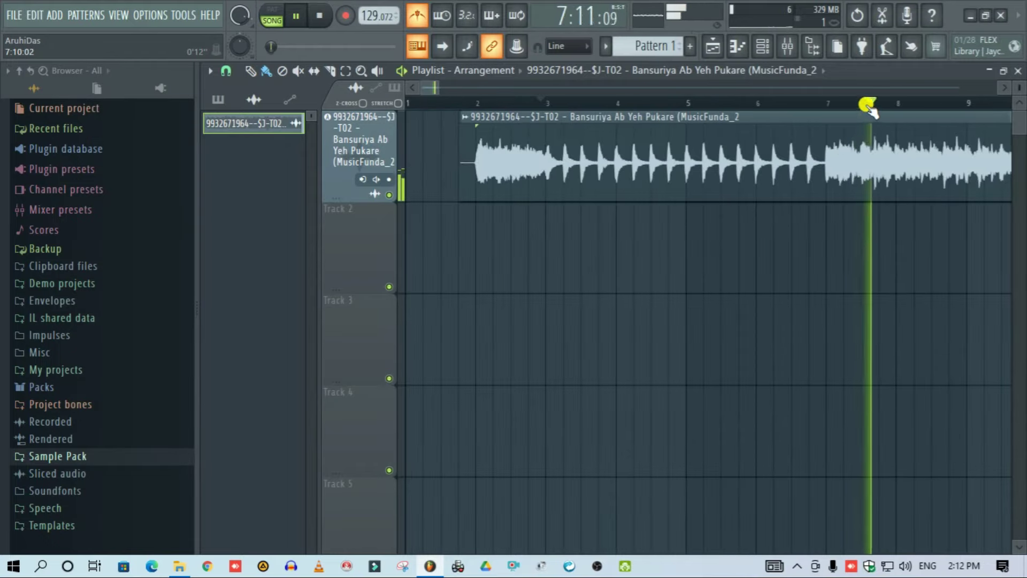
Step: Nudge the clip later to start at 1:13:15 so the loud section begins on bar 7, and stop playback
{"action": "scroll", "coordinate": [889, 104], "scroll_direction": "up", "scroll_amount": 4}
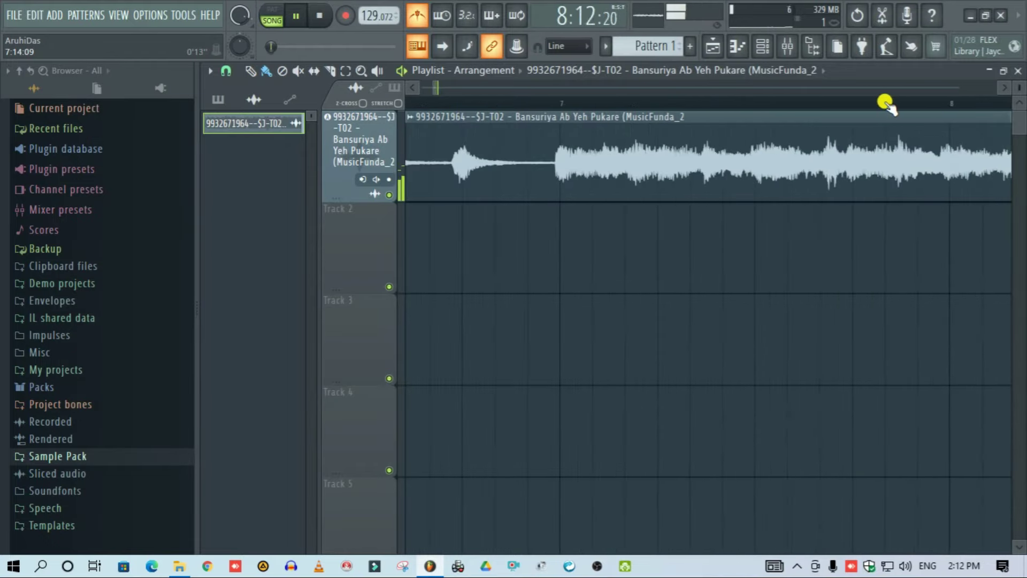
{"action": "scroll", "coordinate": [564, 105], "scroll_direction": "up", "scroll_amount": 3}
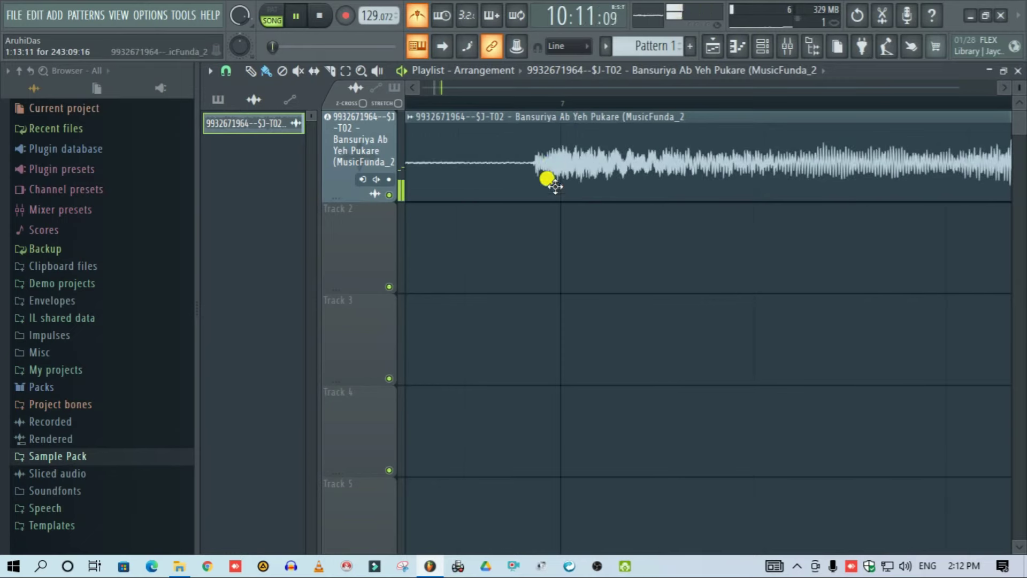
{"action": "left_click_drag", "start_coordinate": [569, 175], "coordinate": [580, 177]}
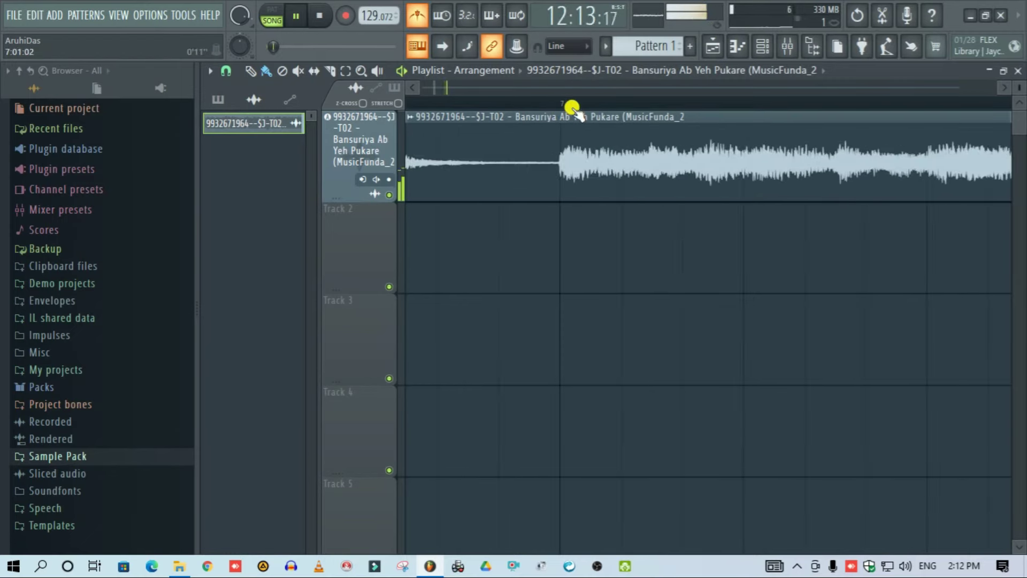
{"action": "key", "text": "space"}
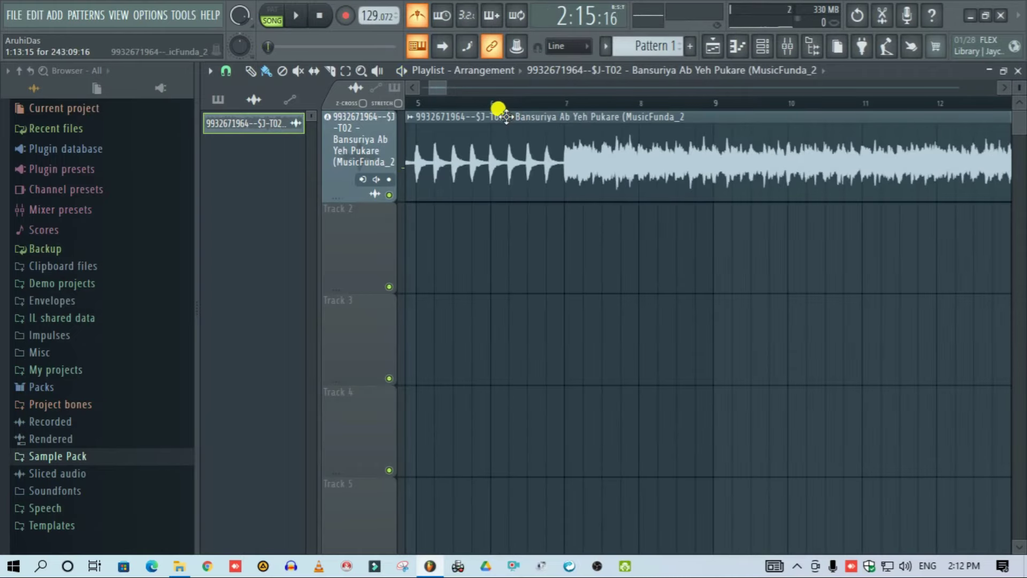
Step: Set the playlist grid snap to 1/4 beat
{"action": "scroll", "coordinate": [557, 117], "scroll_direction": "up", "scroll_amount": 3}
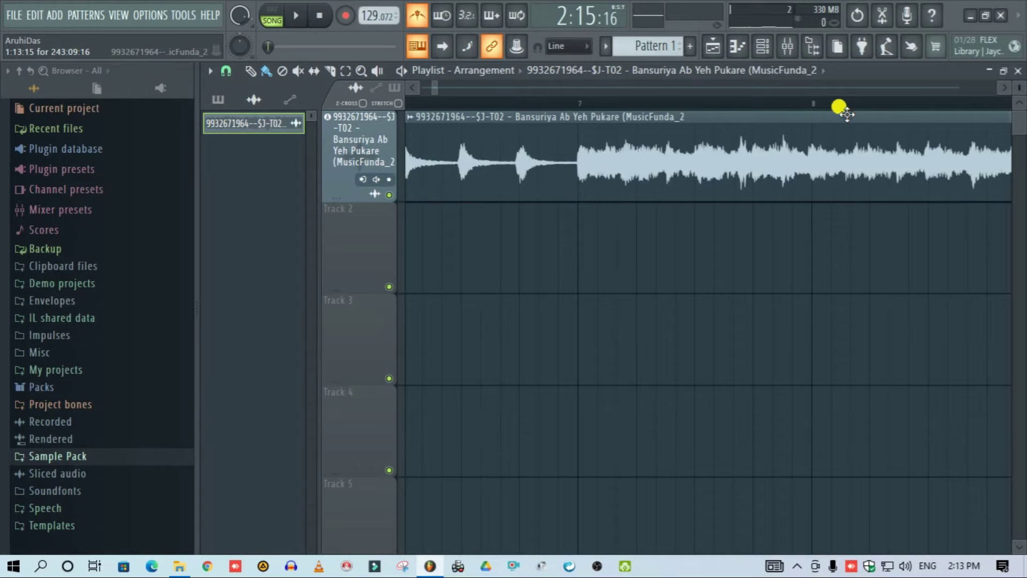
{"action": "scroll", "coordinate": [633, 103], "scroll_direction": "up", "scroll_amount": 2}
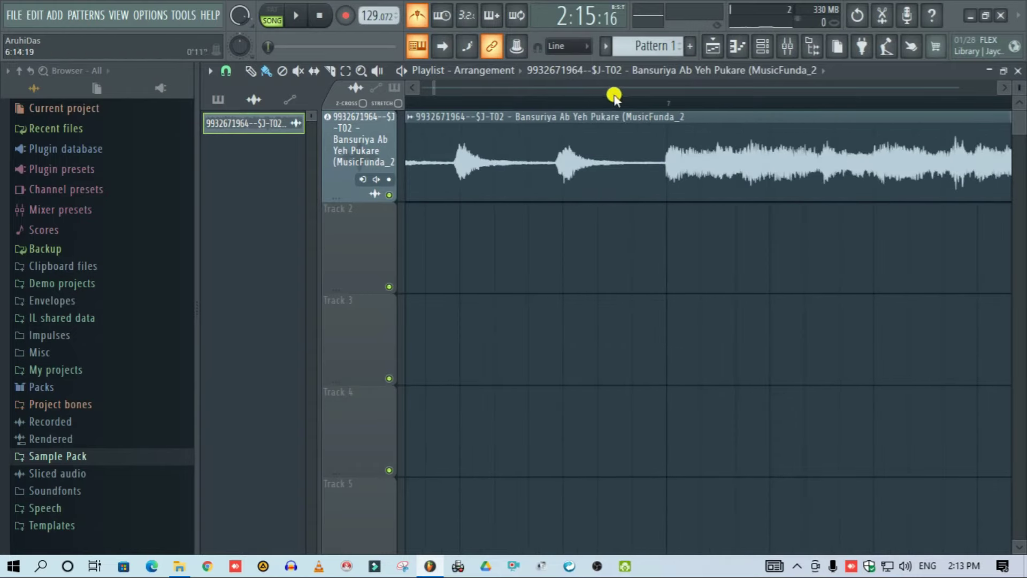
{"action": "left_click", "coordinate": [226, 72]}
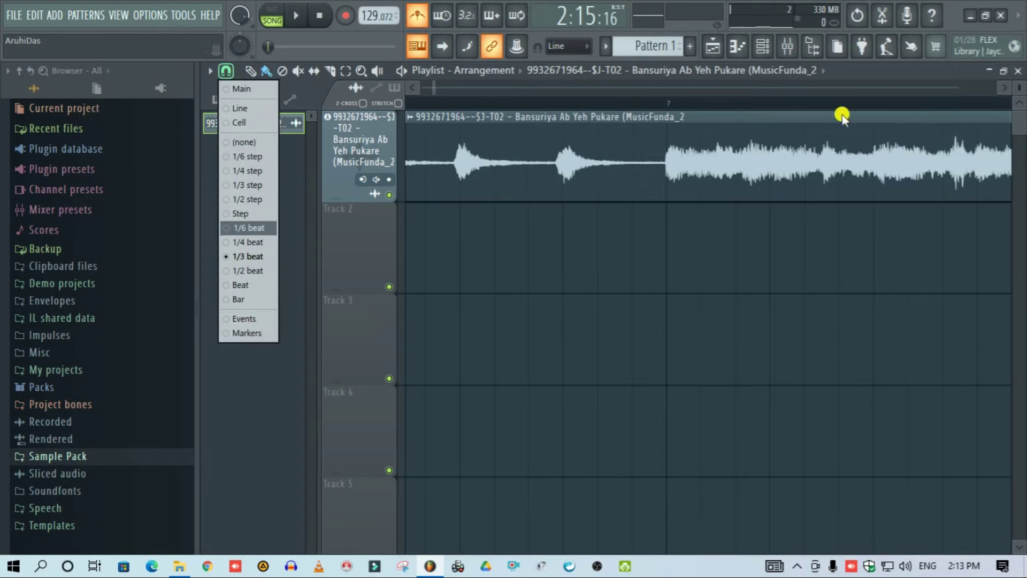
{"action": "left_click", "coordinate": [237, 244]}
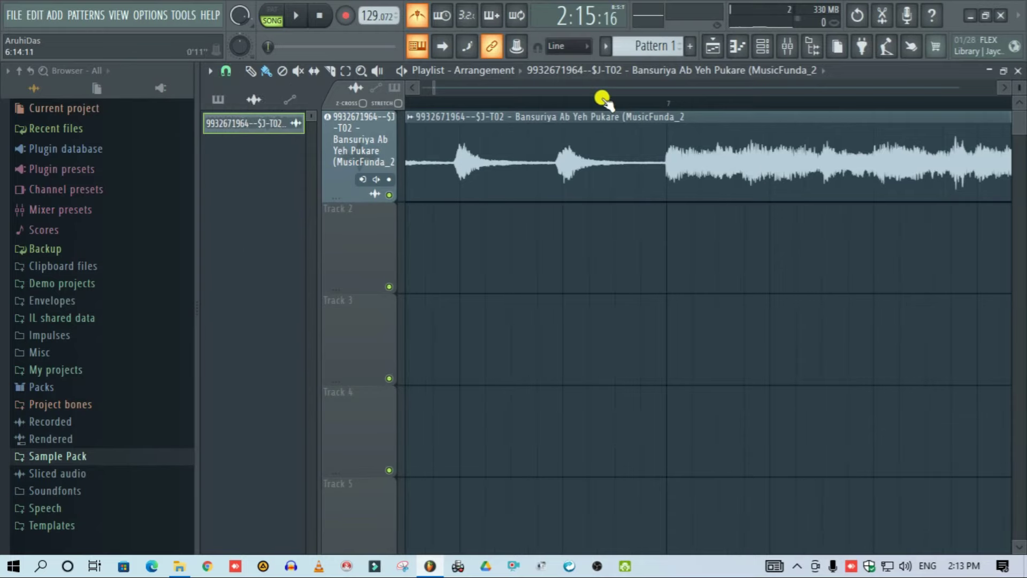
Step: Play the song from 6:16:00, just before bar 7, and check the beat alignment up to bar 10
{"action": "scroll", "coordinate": [600, 102], "scroll_direction": "down", "scroll_amount": 3}
{"action": "scroll", "coordinate": [794, 97], "scroll_direction": "up", "scroll_amount": 3}
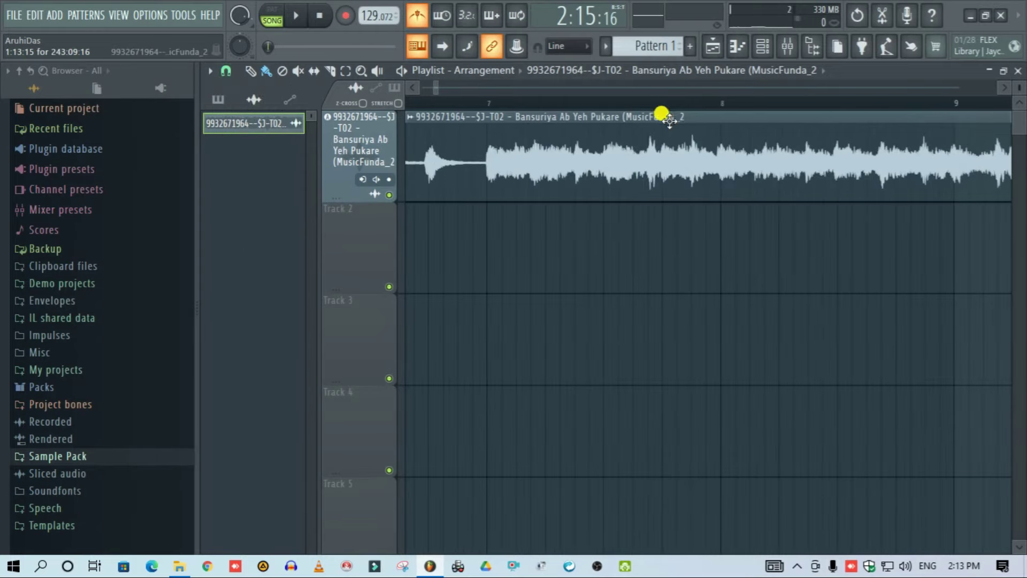
{"action": "left_click", "coordinate": [473, 100]}
{"action": "key", "text": "space"}
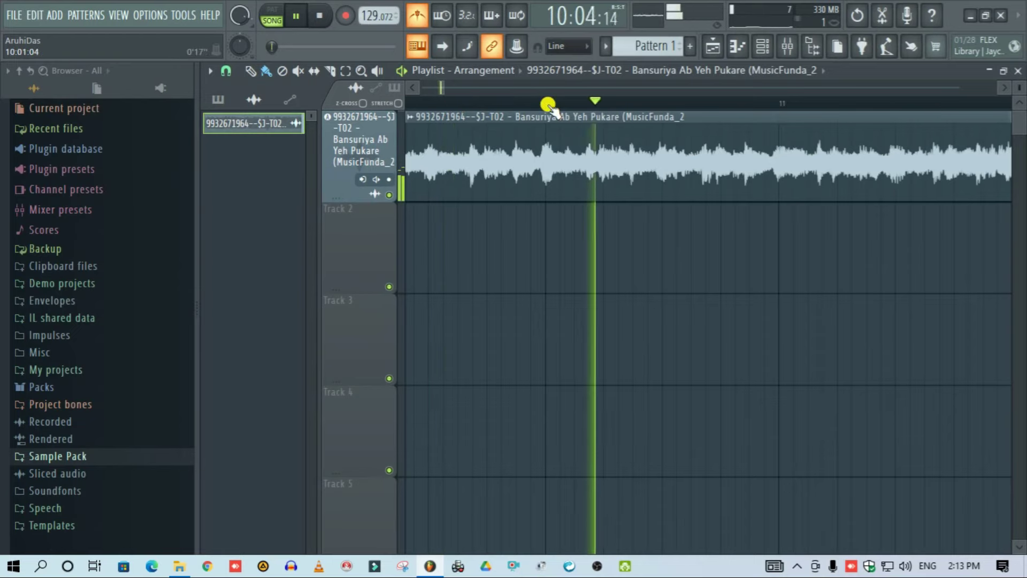
{"action": "key", "text": "space"}
Step: Slice the clip just before bar 10 and slip the second part's audio later so its hit lands on the bar line
{"action": "scroll", "coordinate": [559, 108], "scroll_direction": "up", "scroll_amount": 3}
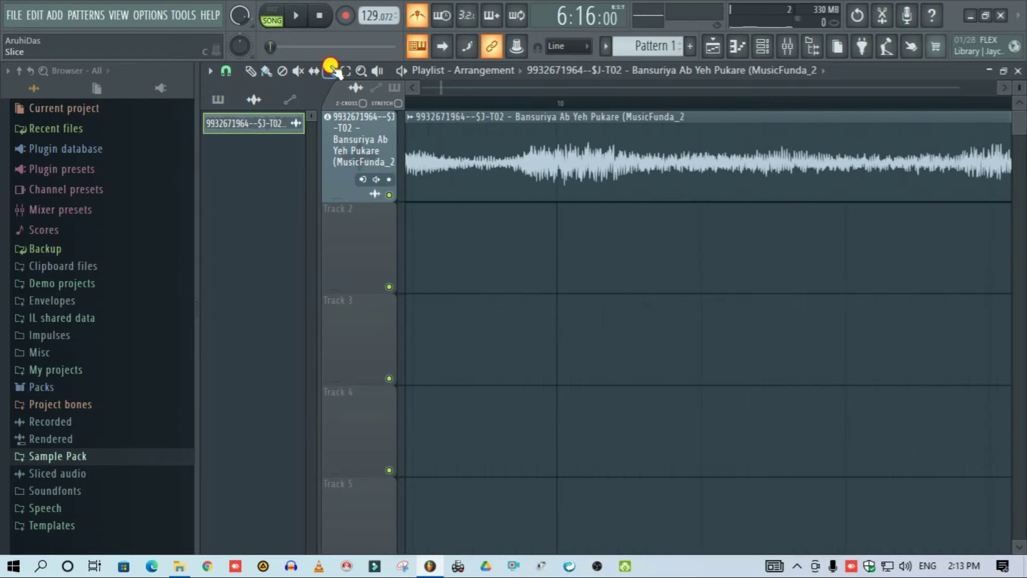
{"action": "left_click", "coordinate": [333, 69]}
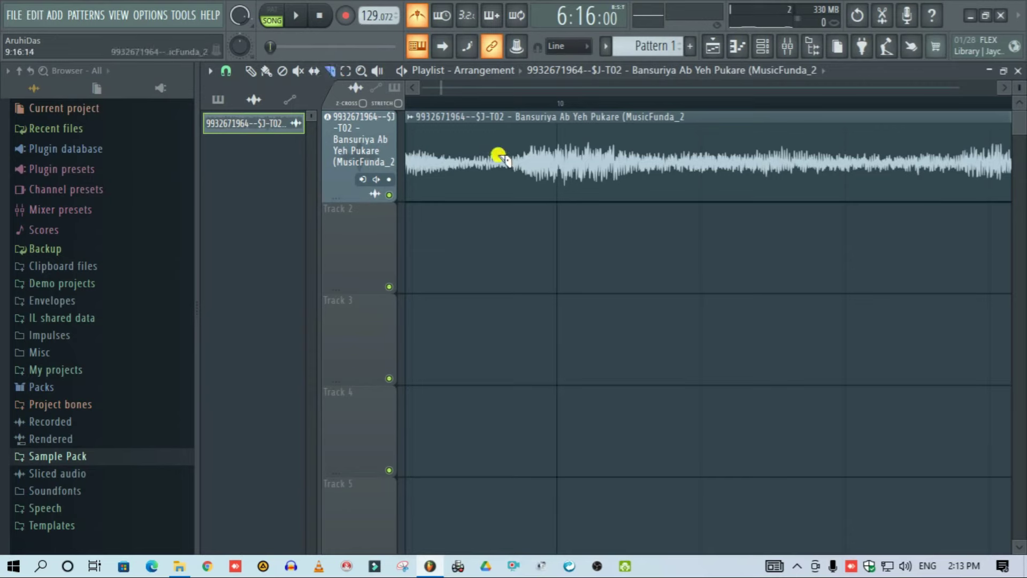
{"action": "left_click_drag", "start_coordinate": [482, 131], "coordinate": [474, 221]}
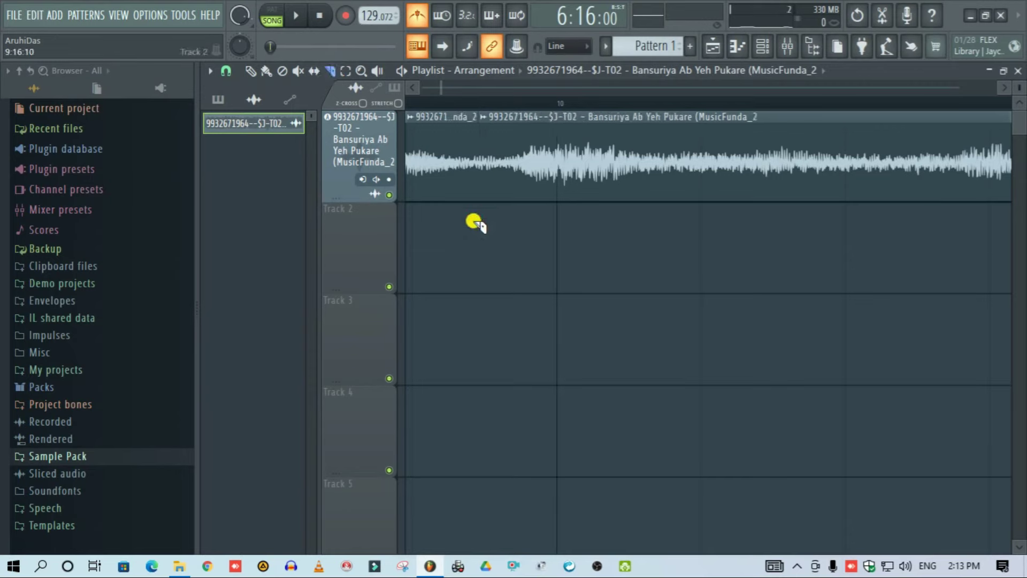
{"action": "scroll", "coordinate": [598, 155], "scroll_direction": "up", "scroll_amount": 3}
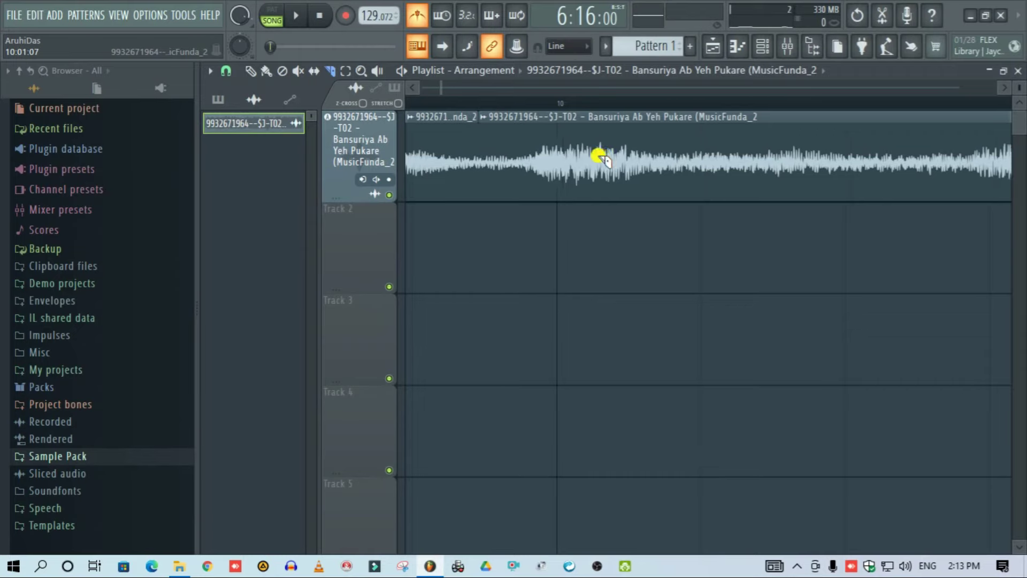
{"action": "scroll", "coordinate": [598, 156], "scroll_direction": "up", "scroll_amount": 2}
{"action": "scroll", "coordinate": [611, 101], "scroll_direction": "down", "scroll_amount": 5}
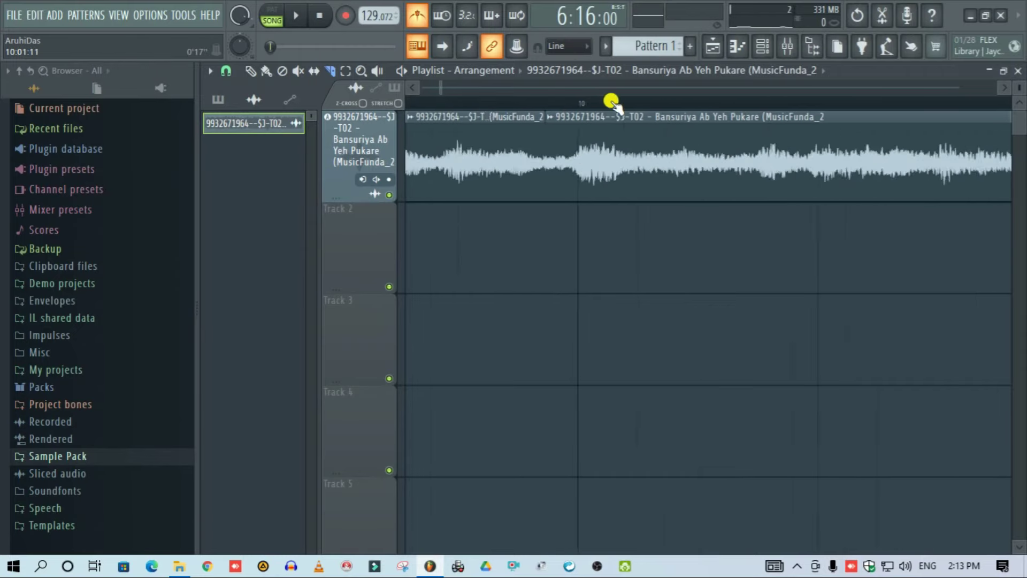
Step: Slice the clip at about 10:11 and slip the following part's audio slightly later to match the grid
{"action": "scroll", "coordinate": [955, 102], "scroll_direction": "up", "scroll_amount": 3}
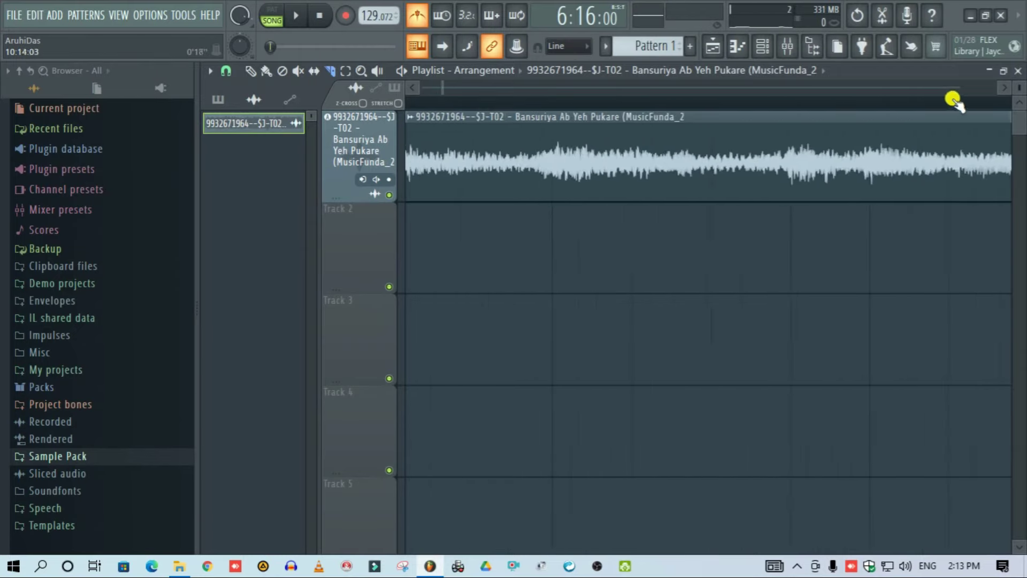
{"action": "scroll", "coordinate": [838, 102], "scroll_direction": "up", "scroll_amount": 2}
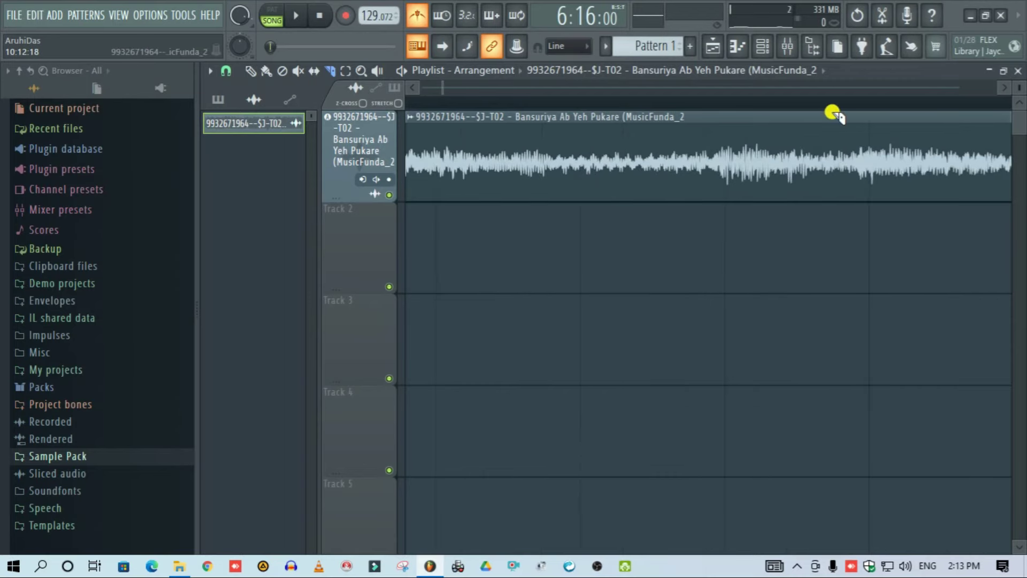
{"action": "left_click_drag", "start_coordinate": [665, 148], "coordinate": [664, 185]}
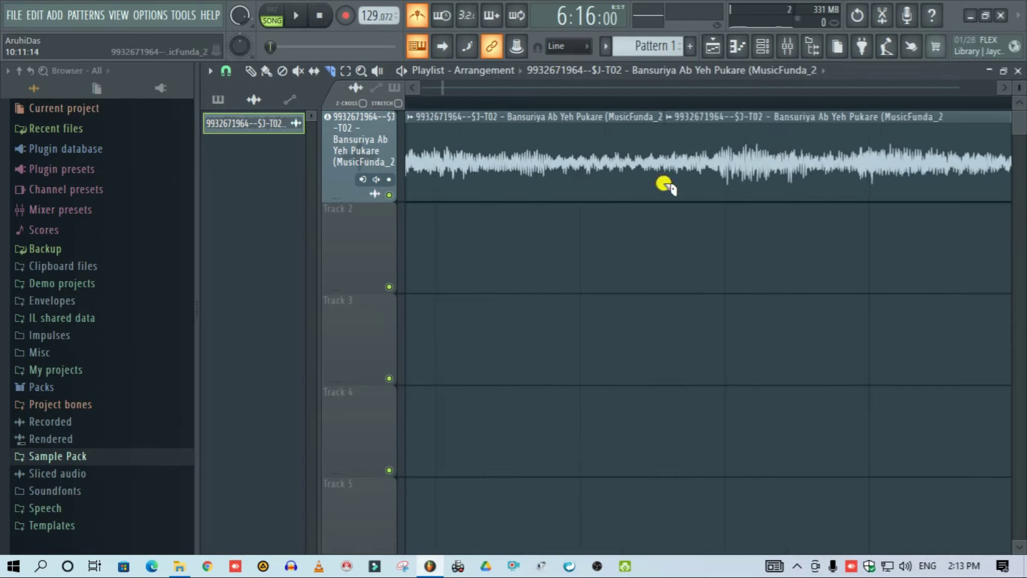
{"action": "left_click_drag", "start_coordinate": [759, 172], "coordinate": [776, 167]}
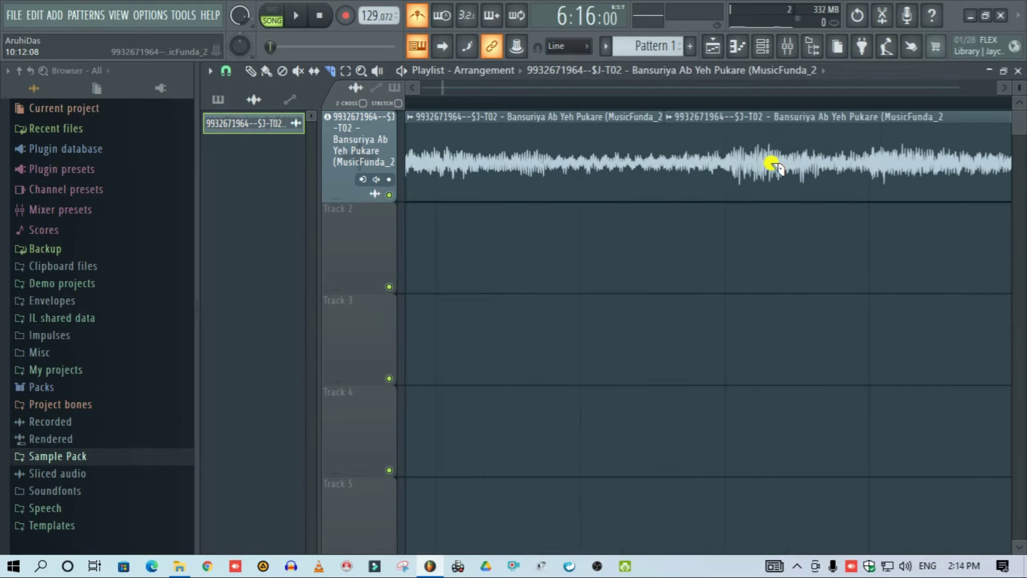
{"action": "scroll", "coordinate": [682, 104], "scroll_direction": "up", "scroll_amount": 3}
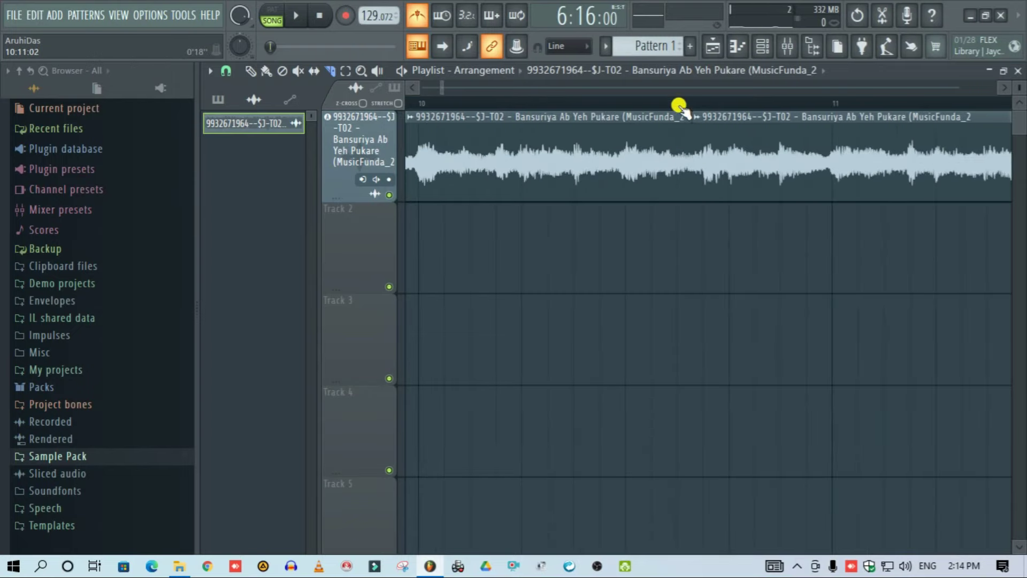
{"action": "scroll", "coordinate": [680, 106], "scroll_direction": "down", "scroll_amount": 3}
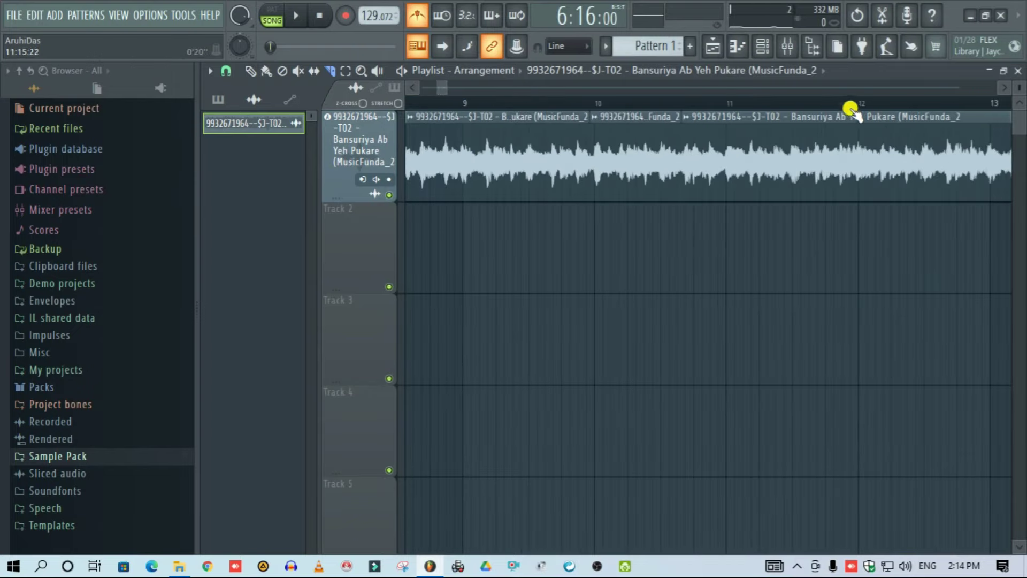
Step: Slice the clip between bars 11 and 12 and slip the following part's audio slightly later toward the grid lines
{"action": "scroll", "coordinate": [861, 101], "scroll_direction": "up", "scroll_amount": 4}
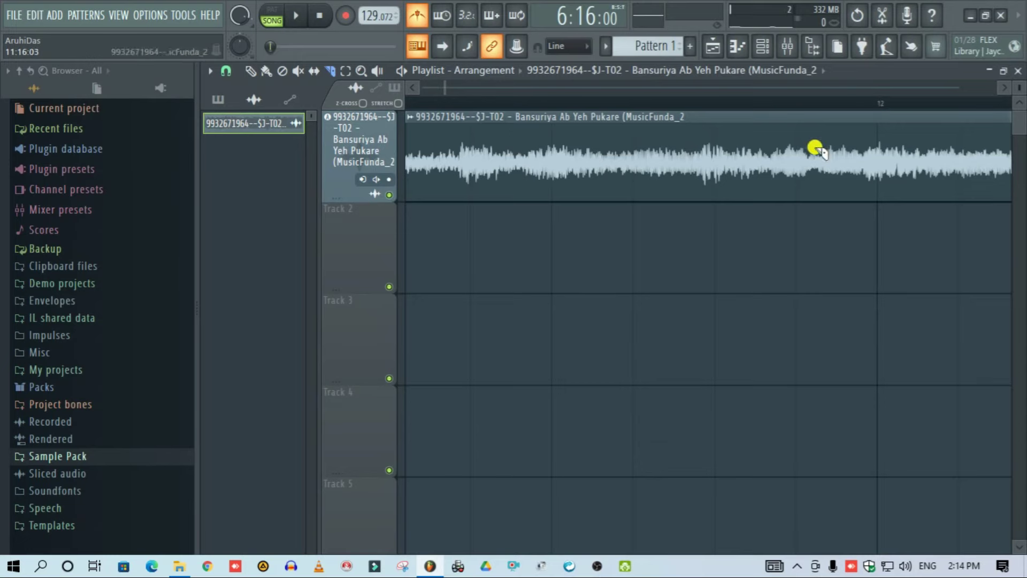
{"action": "left_click_drag", "start_coordinate": [426, 137], "coordinate": [427, 196]}
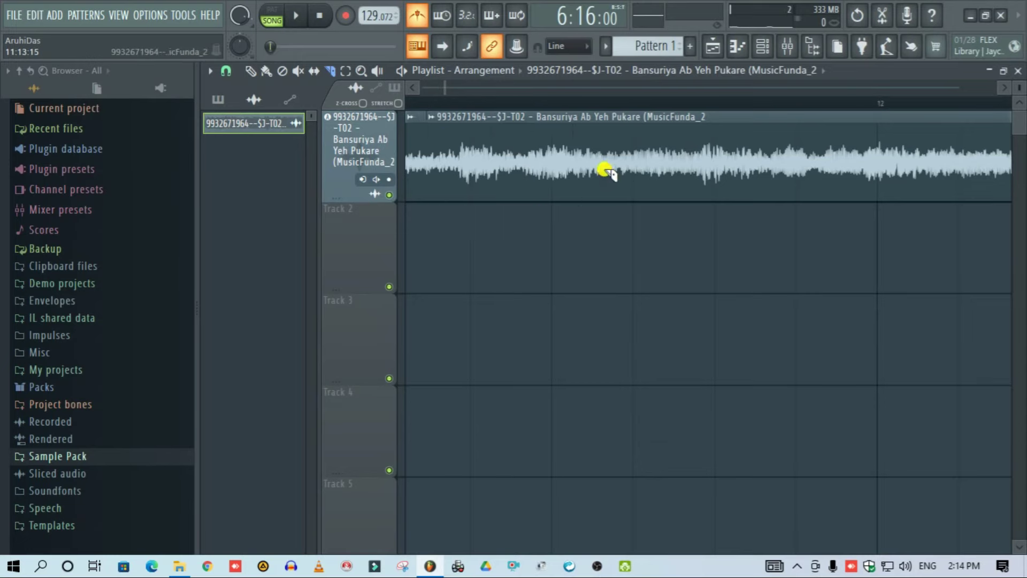
{"action": "scroll", "coordinate": [605, 170], "scroll_direction": "up", "scroll_amount": 3}
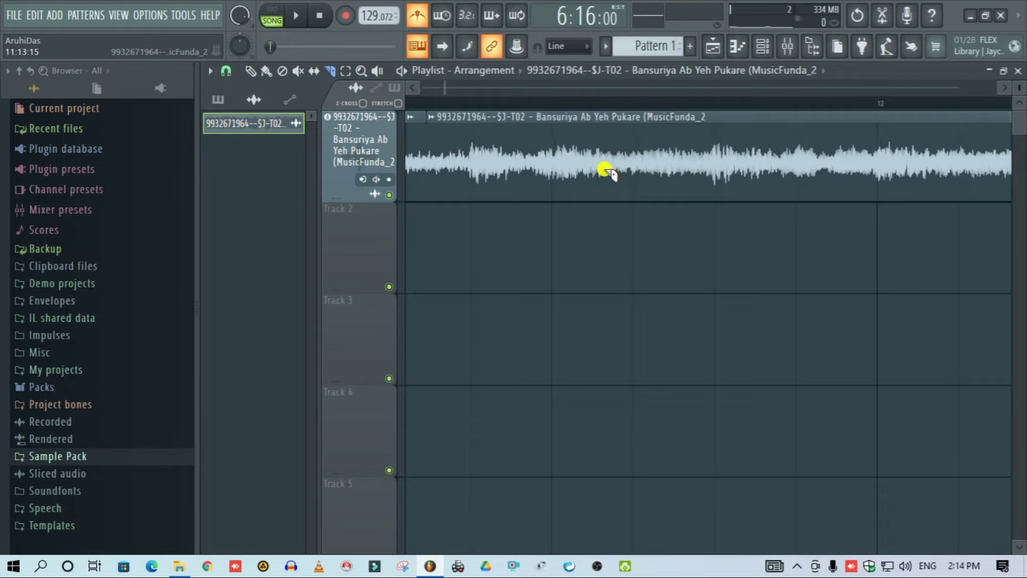
{"action": "scroll", "coordinate": [605, 170], "scroll_direction": "up", "scroll_amount": 1}
Step: Play the sliced clip from 6:16:00 with the whole opening section in view to check its timing
{"action": "scroll", "coordinate": [650, 99], "scroll_direction": "down", "scroll_amount": 3}
{"action": "scroll", "coordinate": [650, 99], "scroll_direction": "down", "scroll_amount": 4}
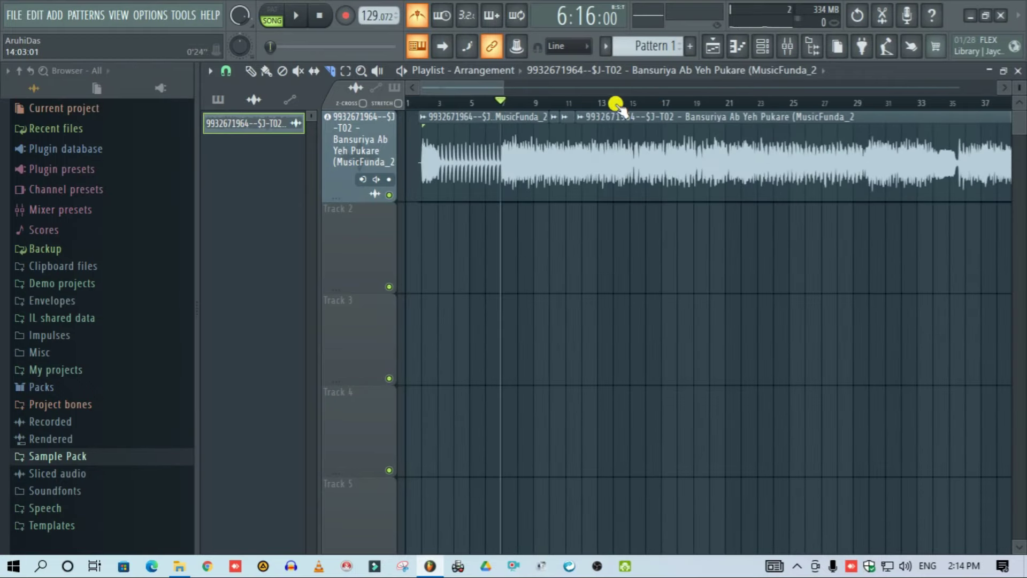
{"action": "key", "text": "space"}
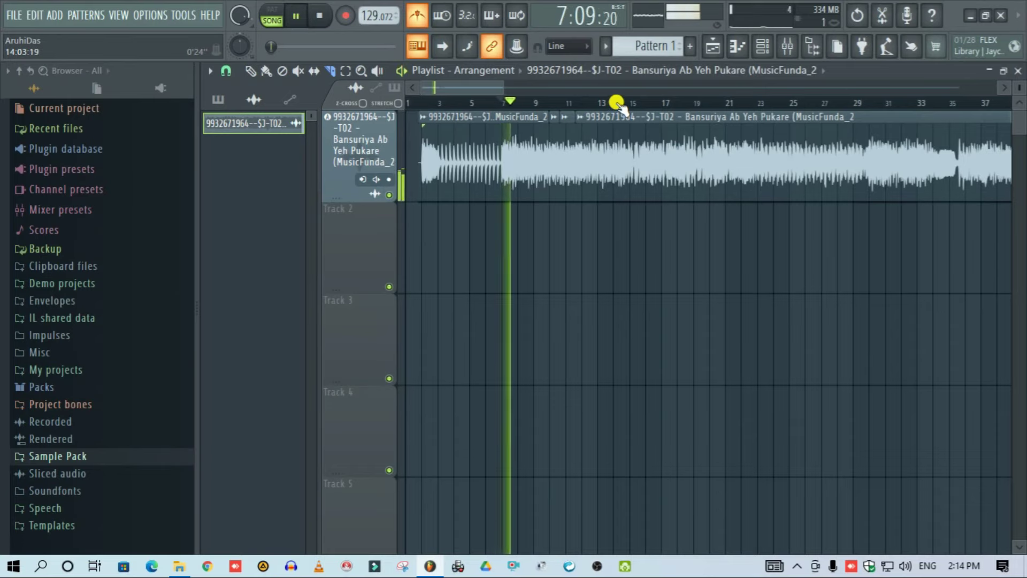